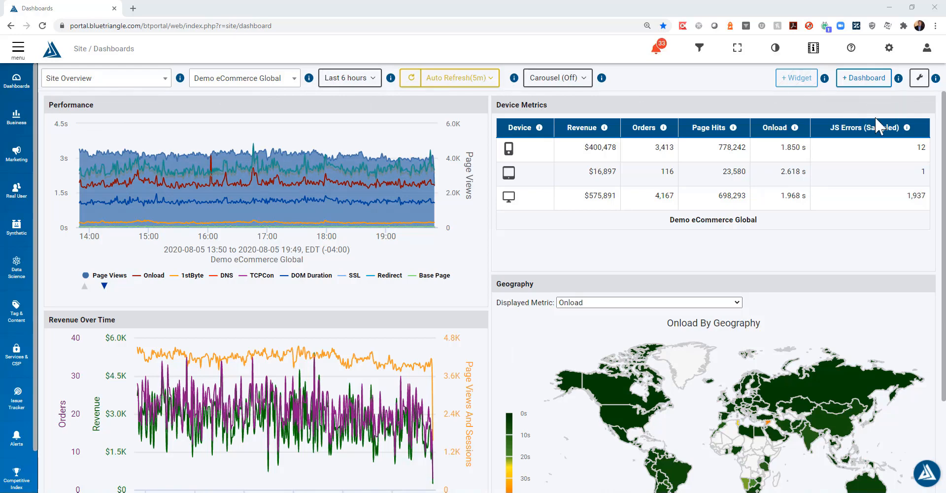
Review the preconfigured dashboards and their management options in the Dashboard Manager, and close it
click(925, 89)
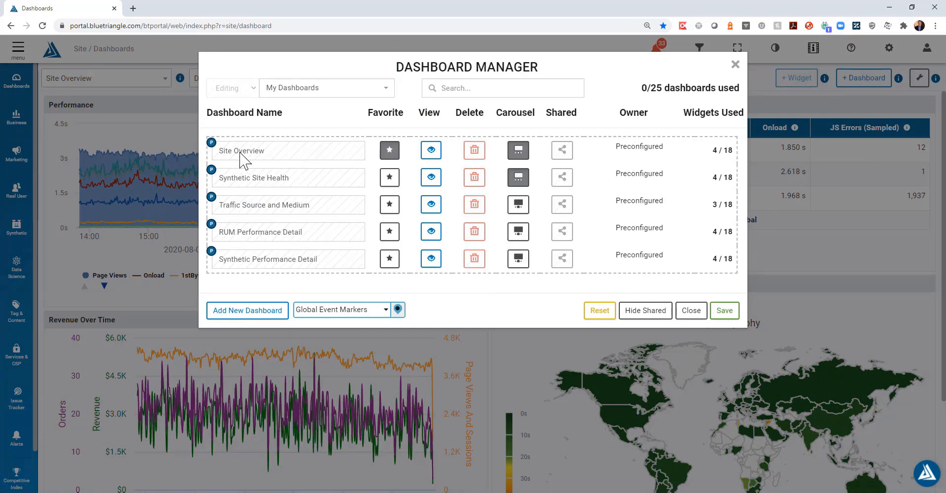
mouse_move(213, 146)
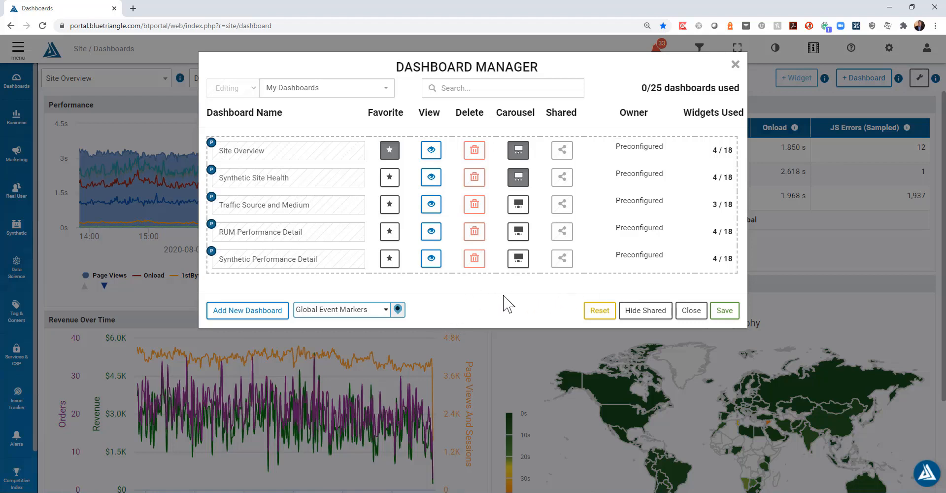
click(691, 311)
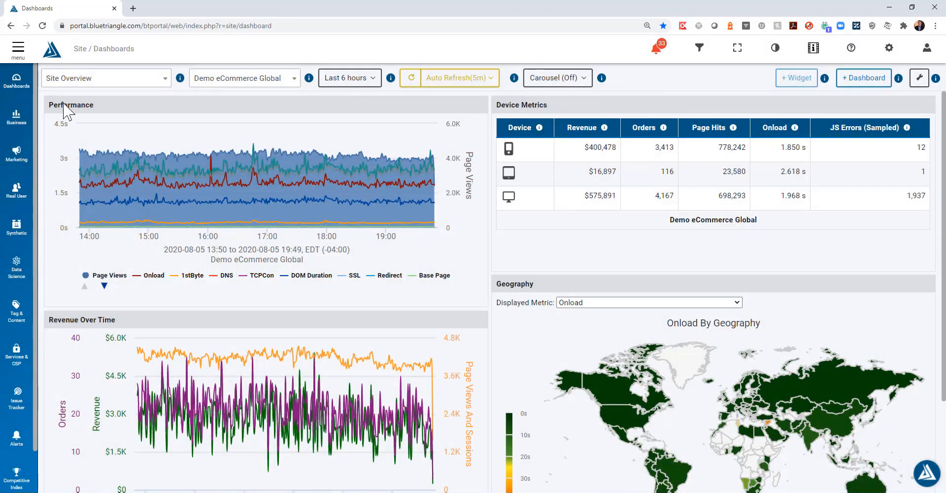
Look through the available dashboards and display the preconfigured RUM Performance Detail dashboard
click(145, 83)
scroll(131, 133, down, 2)
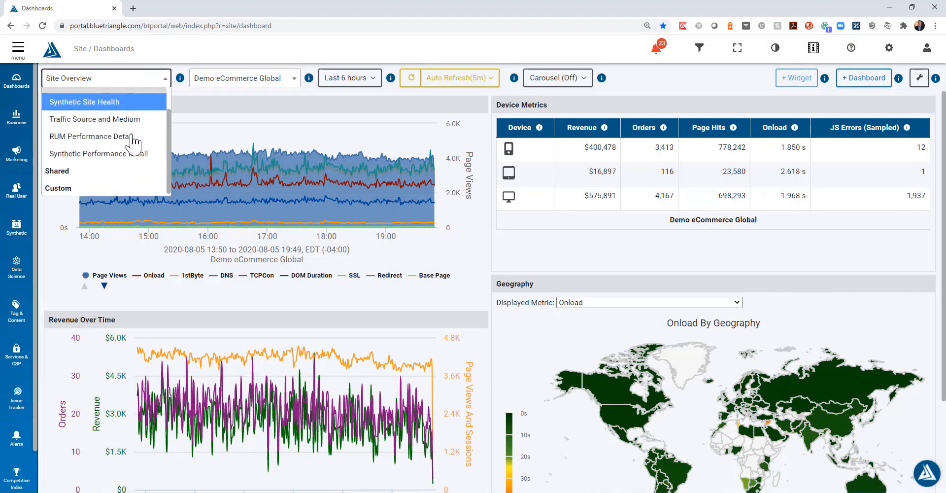
scroll(96, 162, up, 2)
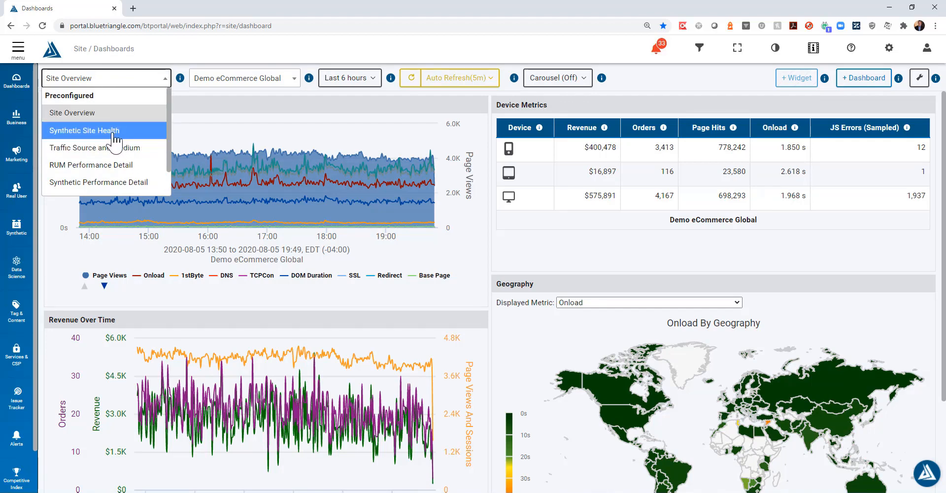
click(132, 167)
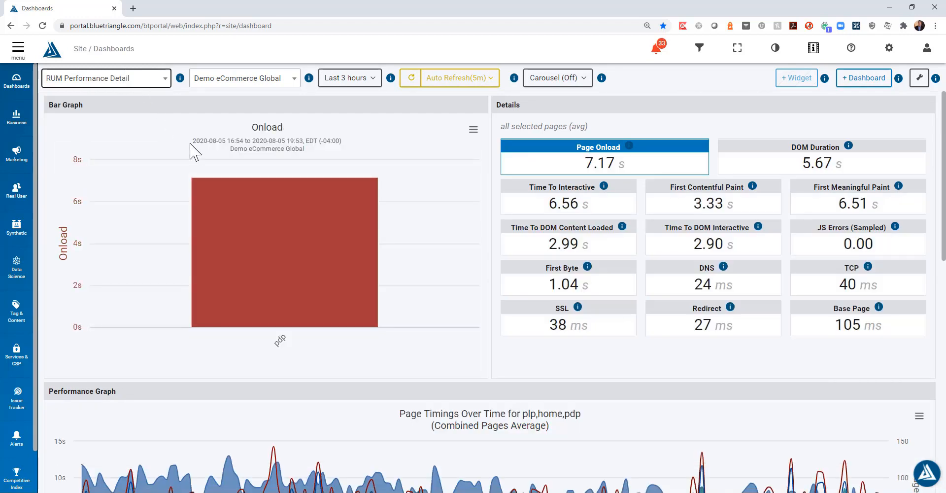
Review the preconfigured, shared and custom dashboard choices and the sites available for the dashboard
click(129, 79)
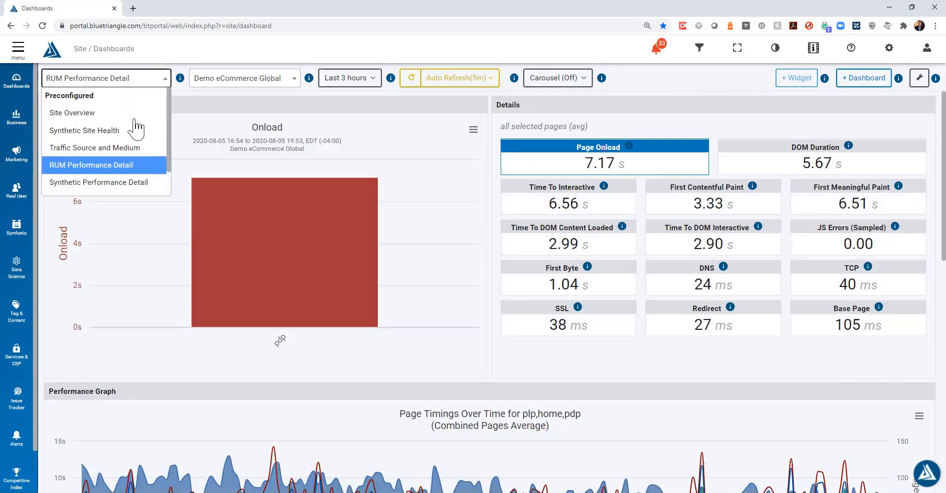
scroll(145, 170, down, 2)
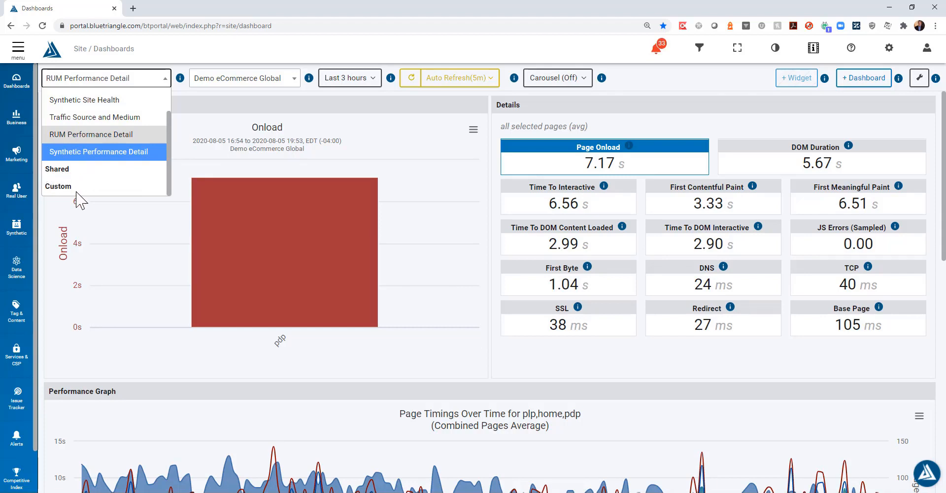
scroll(124, 173, up, 2)
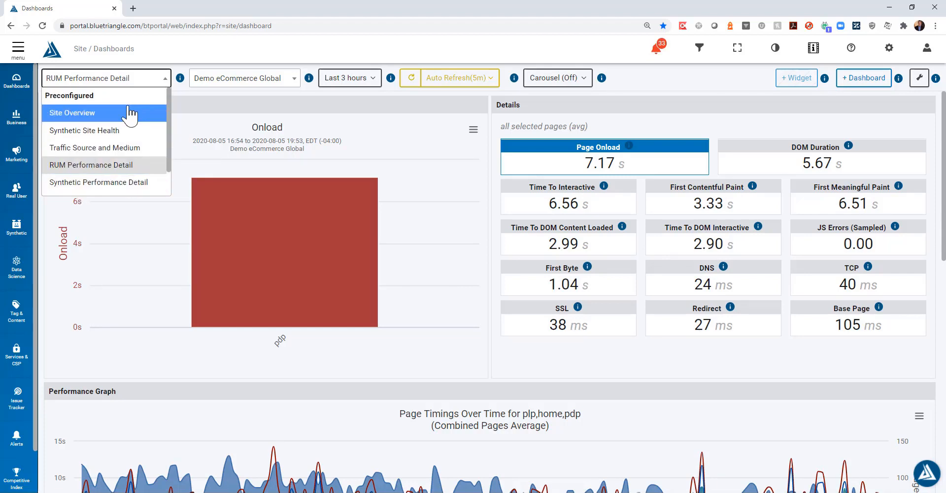
click(249, 90)
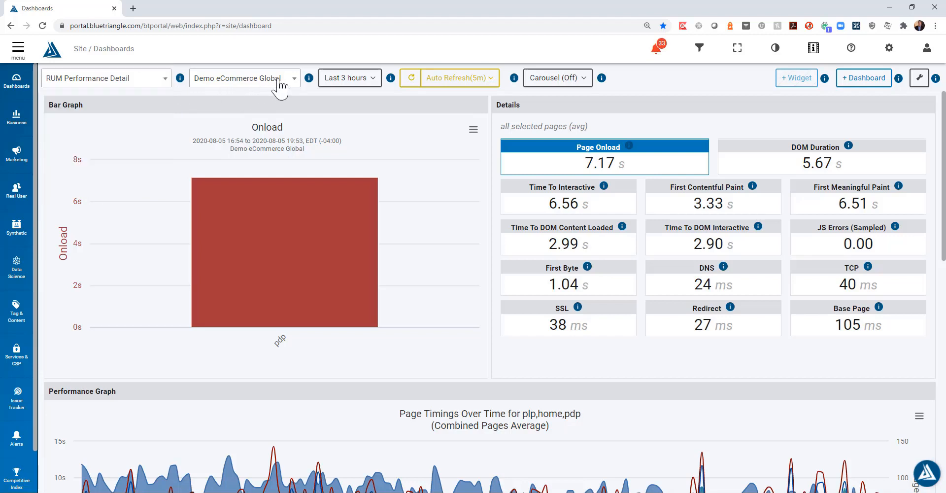
click(290, 84)
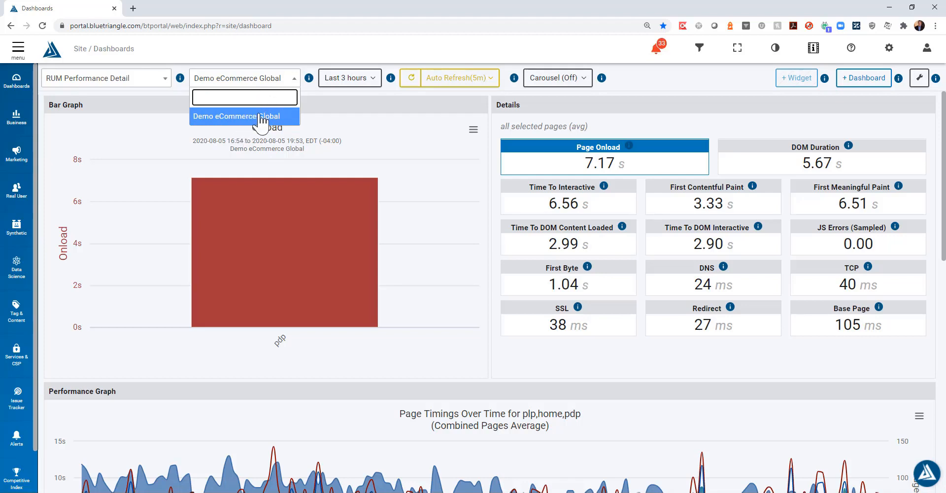
click(384, 99)
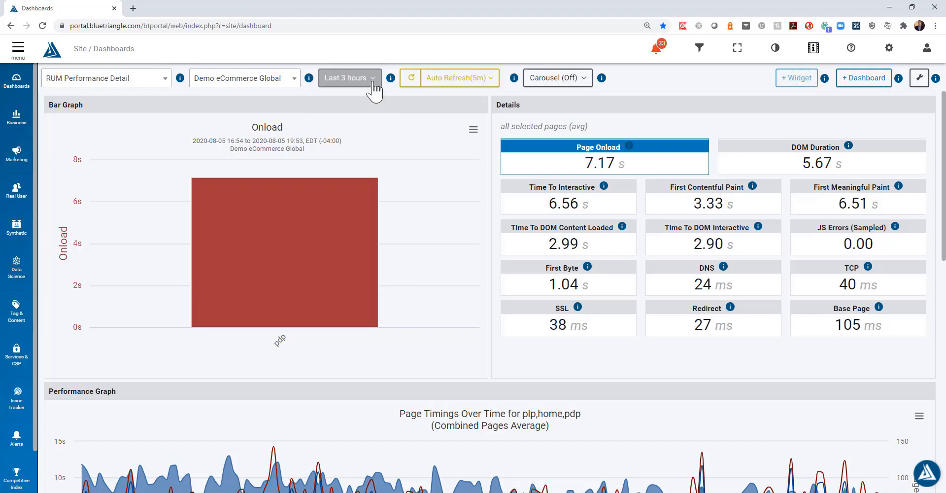
Review the available time ranges and auto-refresh intervals, and refresh the dashboard data manually
click(375, 82)
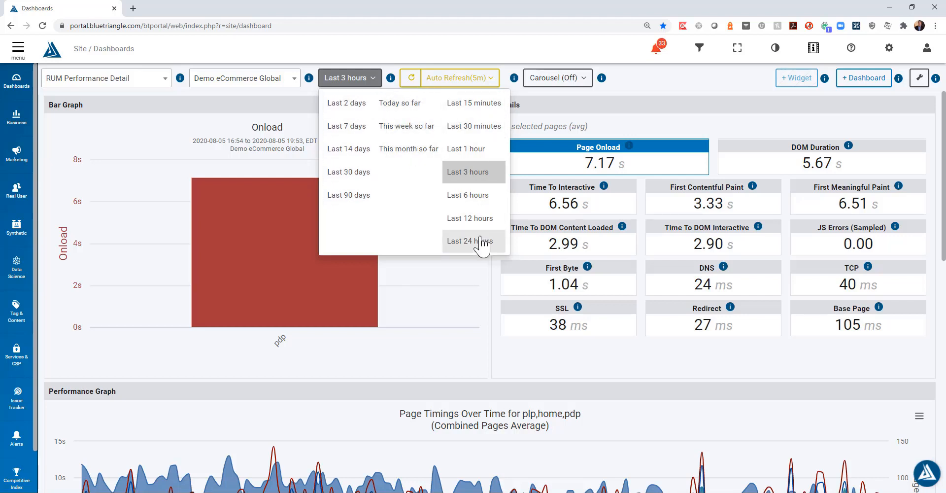
click(490, 79)
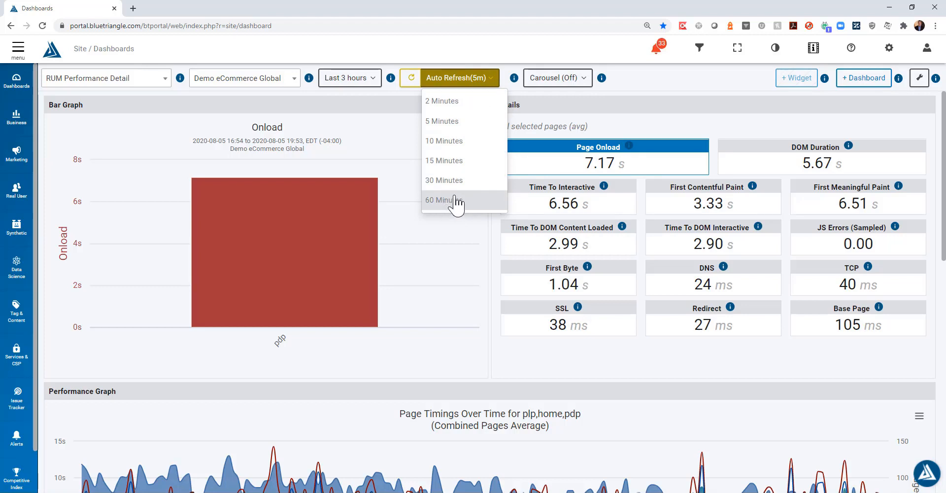
click(468, 79)
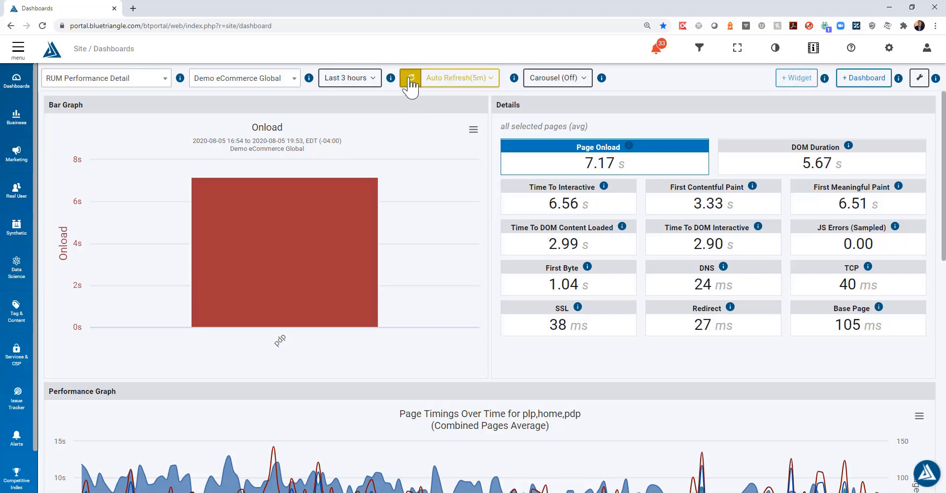
click(412, 79)
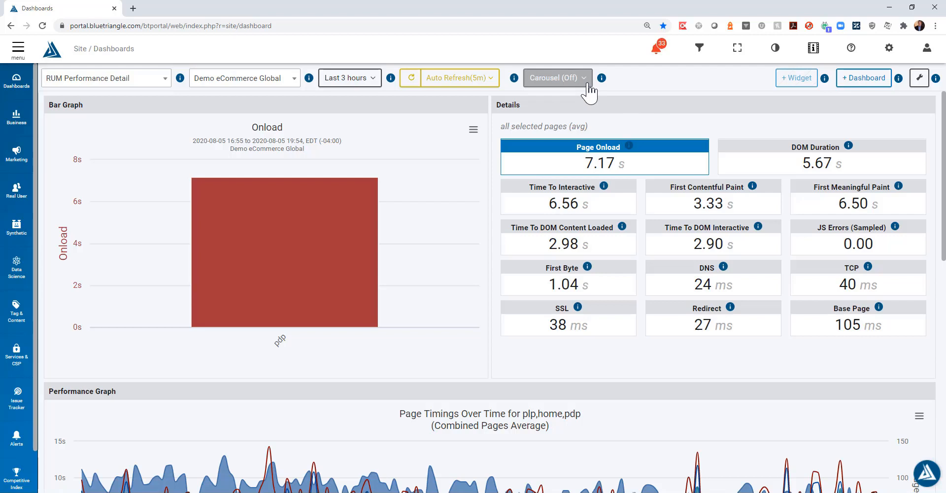
Start the dashboard carousel at a 3m interval, and turn it off again
click(588, 84)
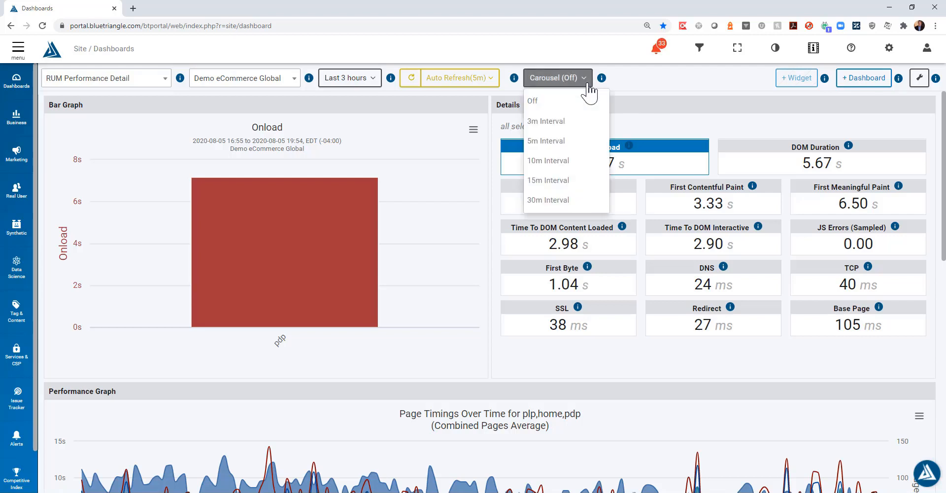
click(568, 124)
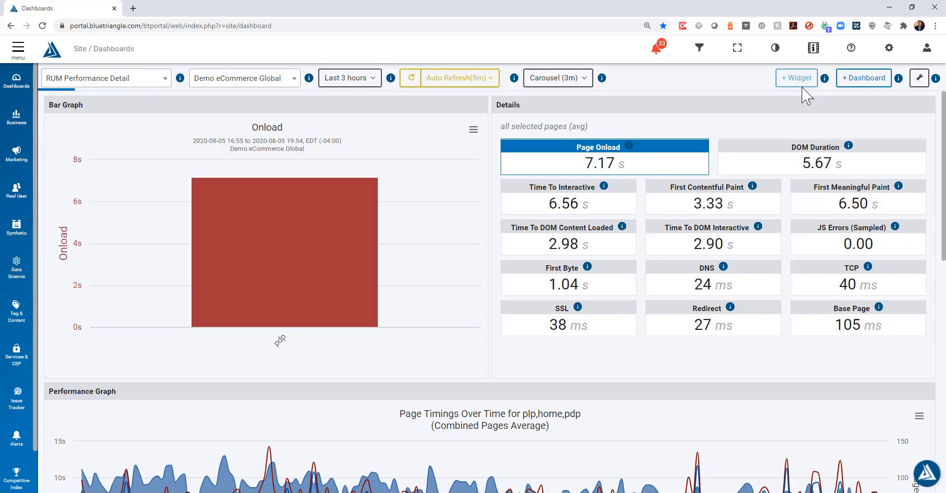
click(586, 83)
click(579, 101)
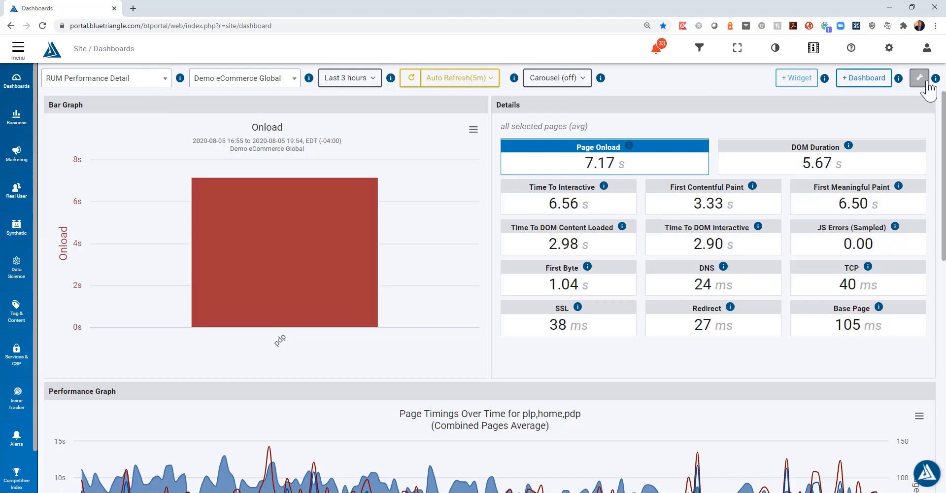
Switch to the Site Overview dashboard, and save Traffic Source and Medium as an additional carousel dashboard alongside Site Overview and Synthetic Site Health
click(150, 81)
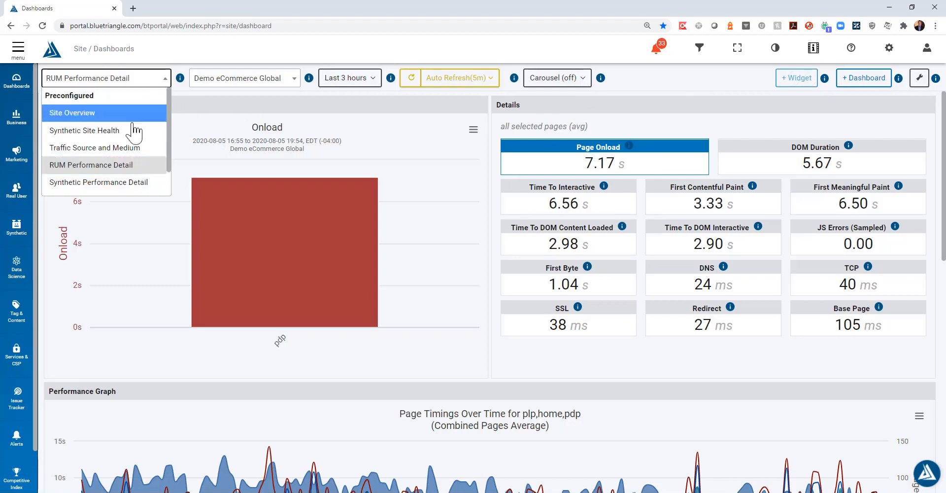
click(102, 114)
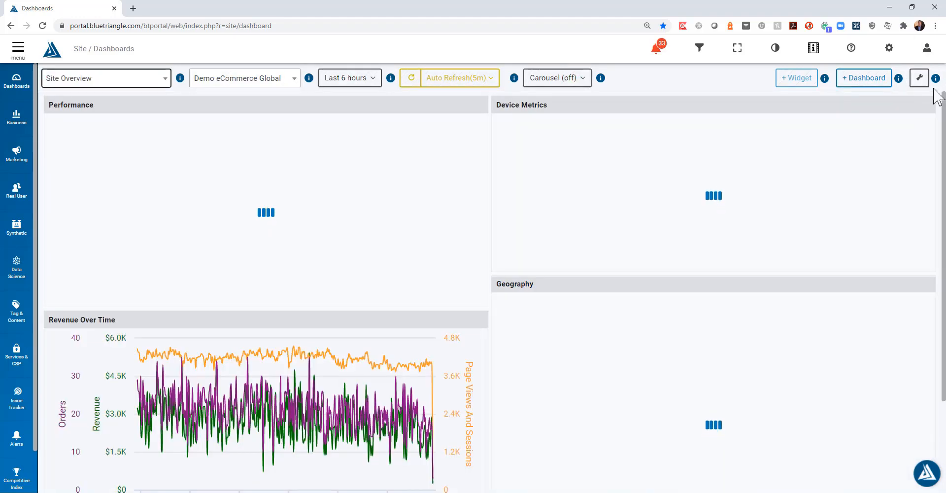
click(918, 79)
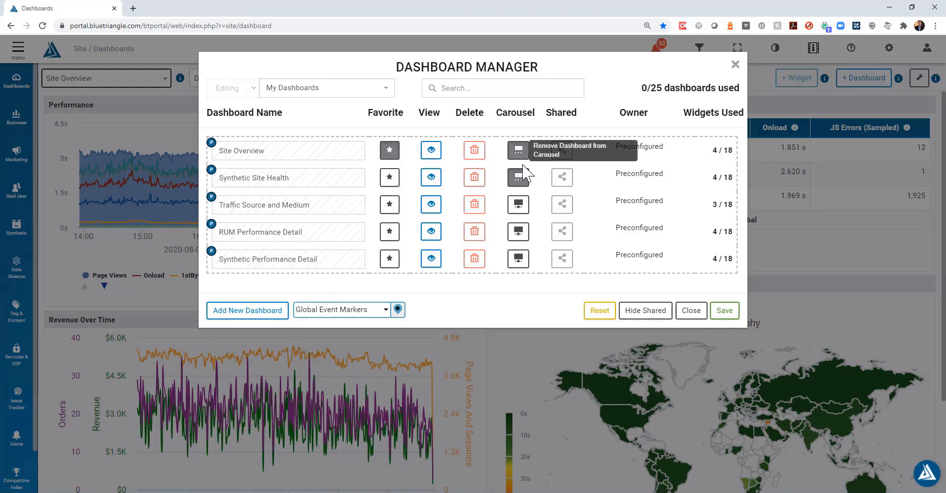
click(518, 178)
click(519, 150)
click(519, 151)
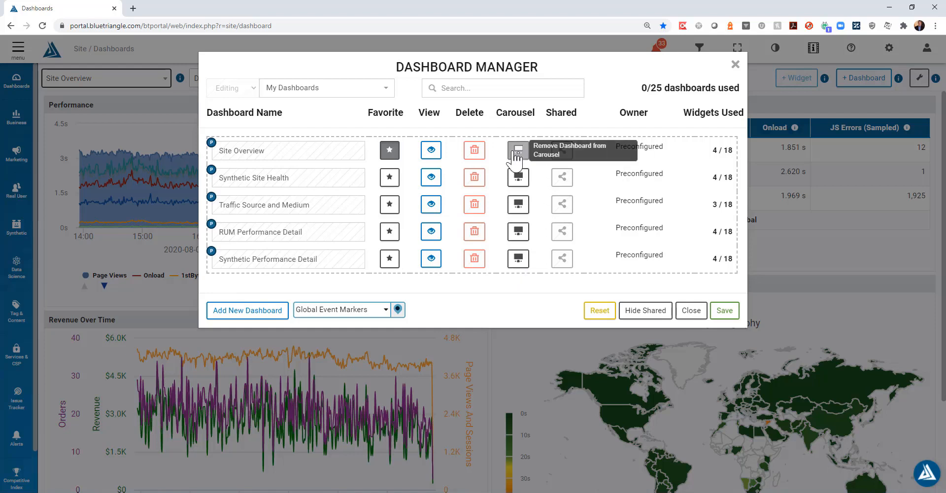
click(518, 177)
click(523, 210)
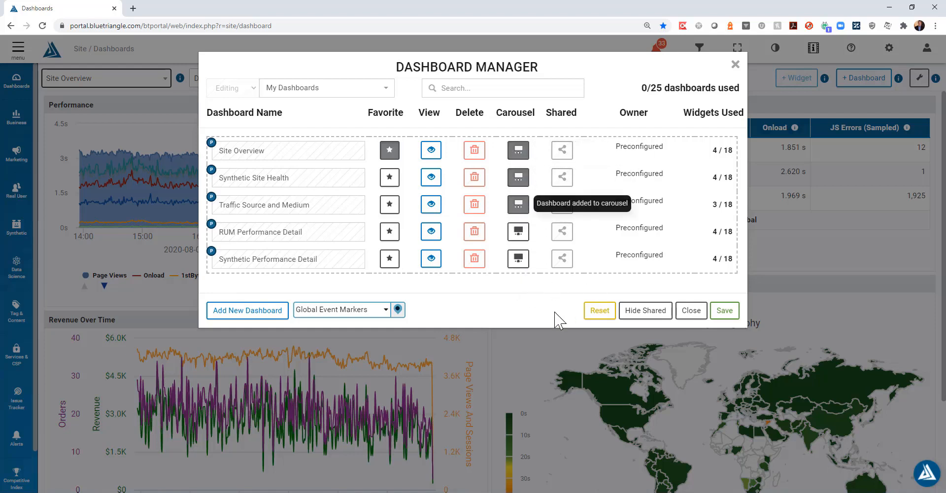
click(726, 312)
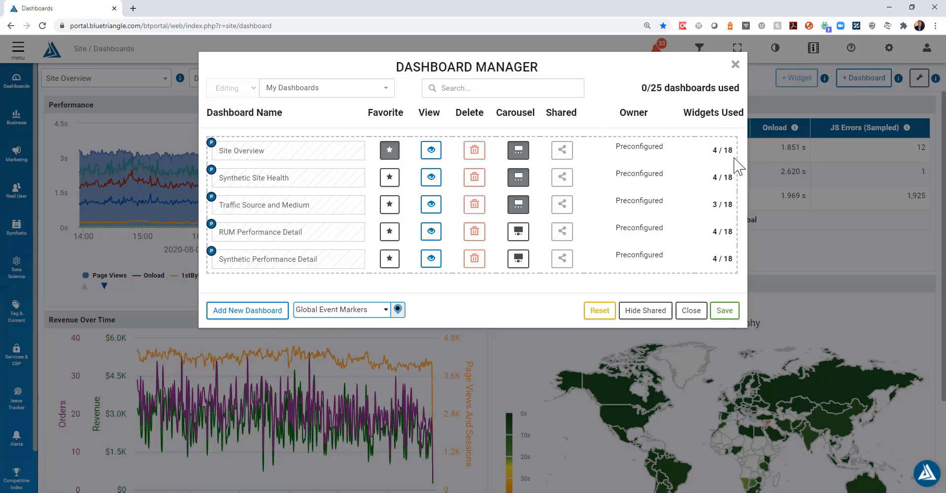
Create and save a new custom dashboard titled with the owner's first name followed by "Demo Dashboard"
click(270, 314)
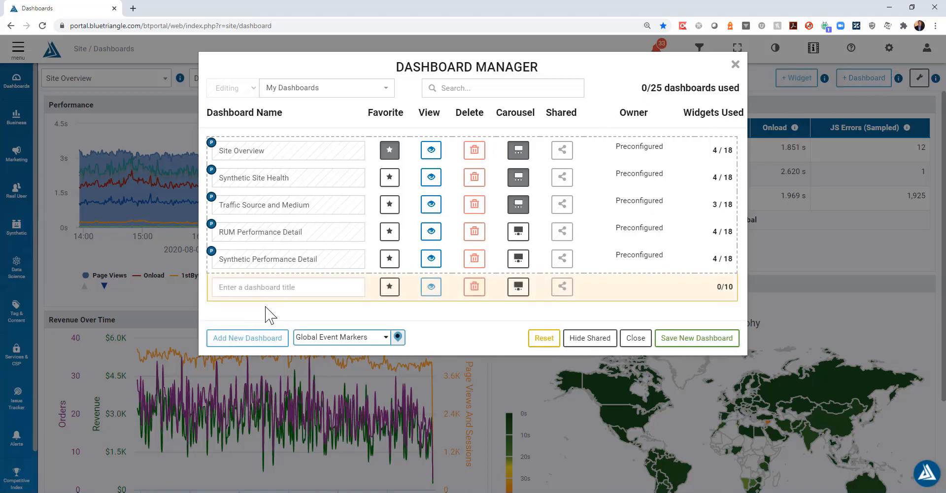
click(273, 288)
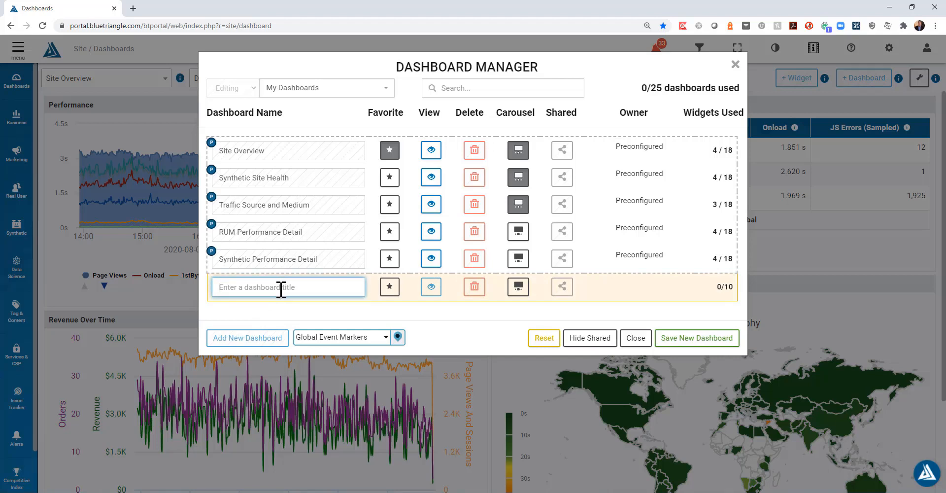
text(Mark's Demo Dashboard)
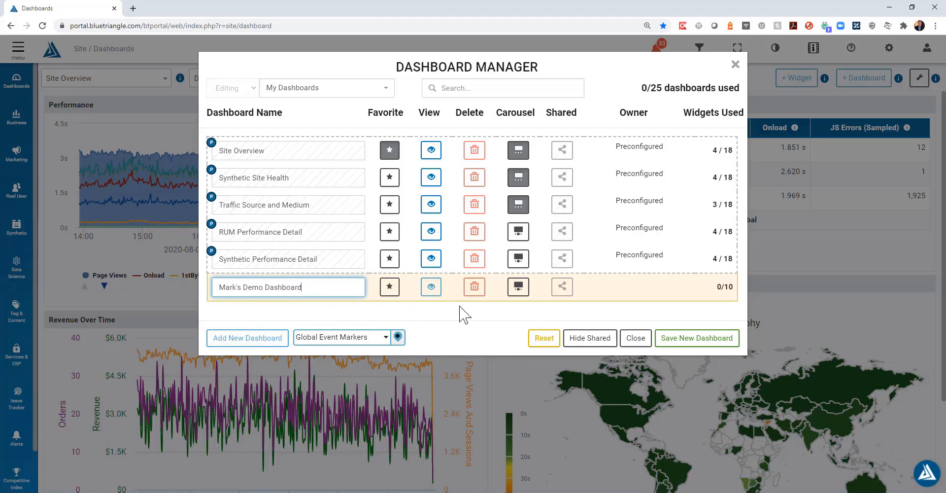
click(708, 341)
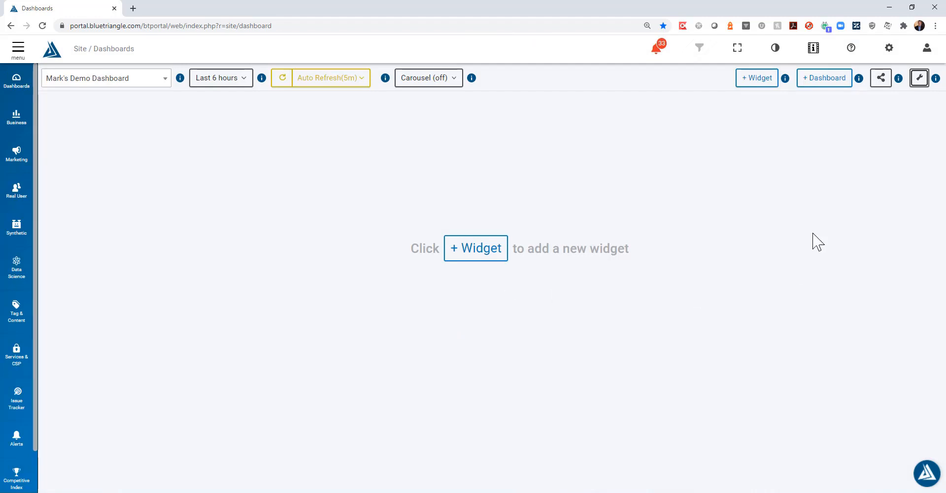
Examine the delete and sharing options for the new custom dashboard in the Dashboard Manager, and close it
click(921, 81)
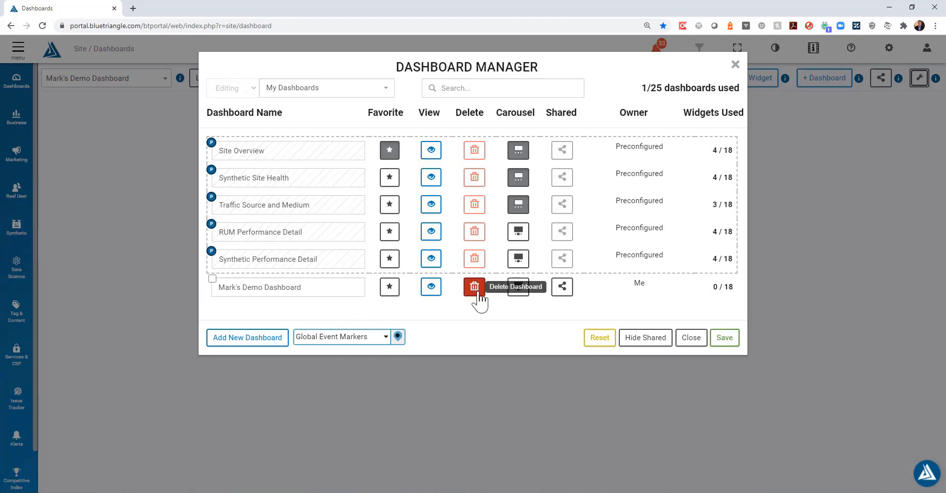
click(564, 292)
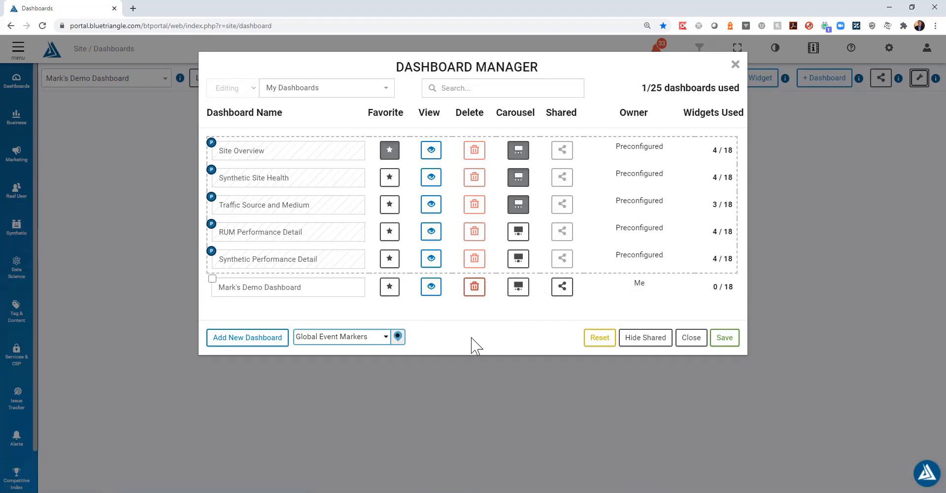
click(691, 338)
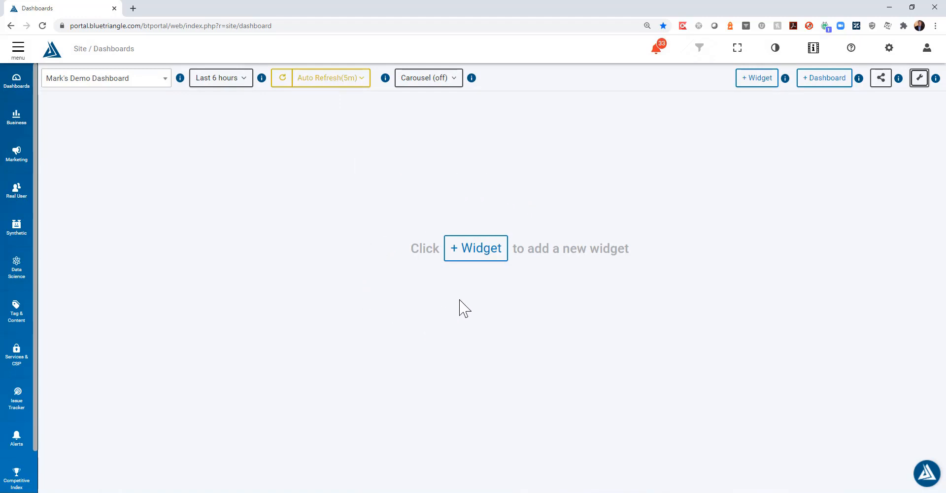
Begin adding a widget, examine the Real User graph and table choices, and return to the widget types
click(474, 249)
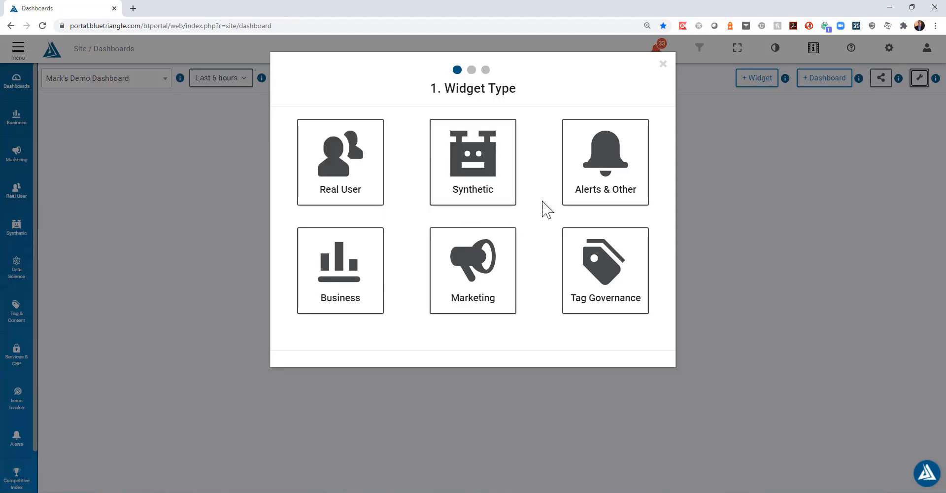
click(350, 183)
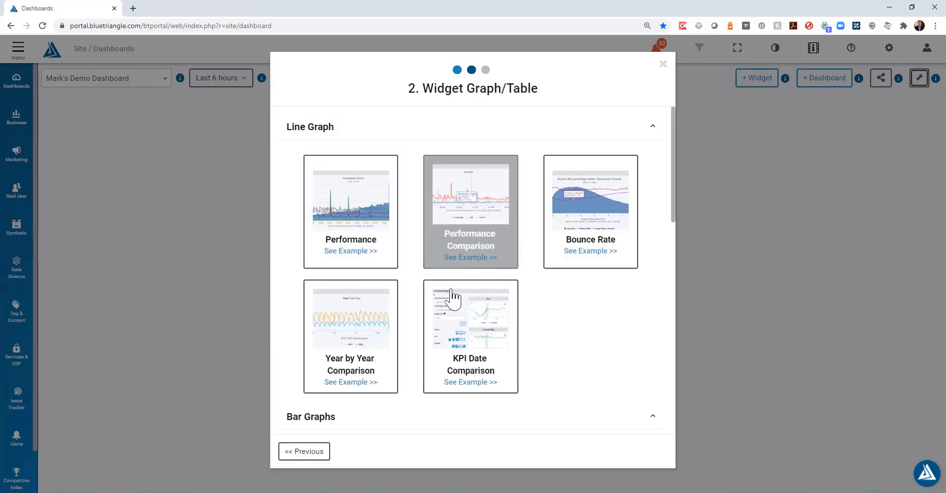
click(306, 455)
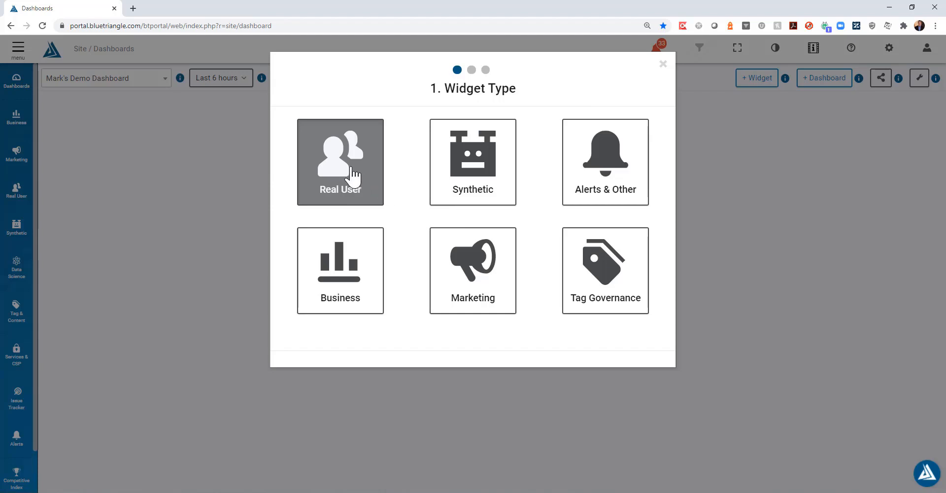
Choose the Real User widget type and examine its line graph, bar graph, summary table and other widget choices
click(353, 176)
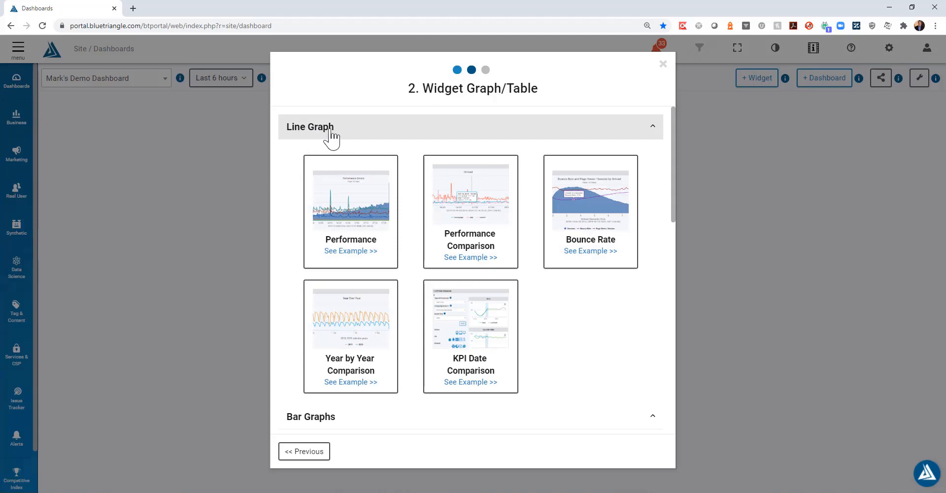
scroll(330, 140, down, 3)
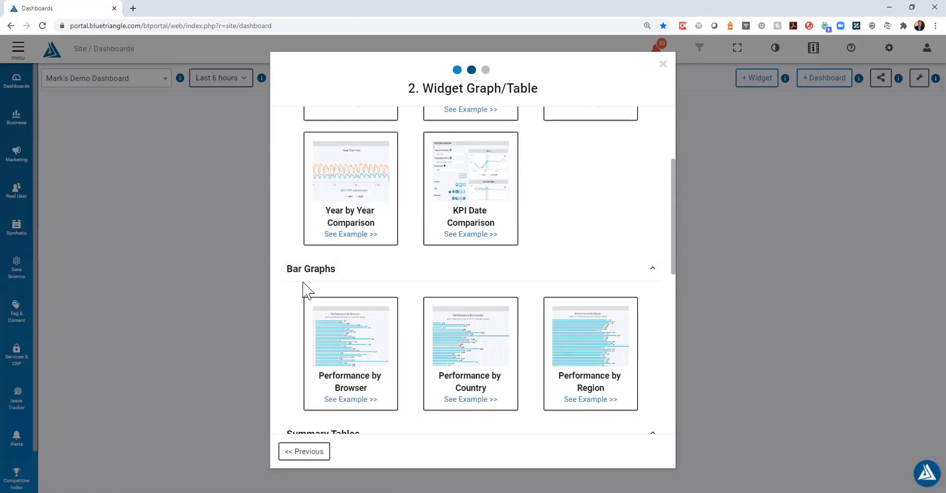
scroll(306, 281, down, 4)
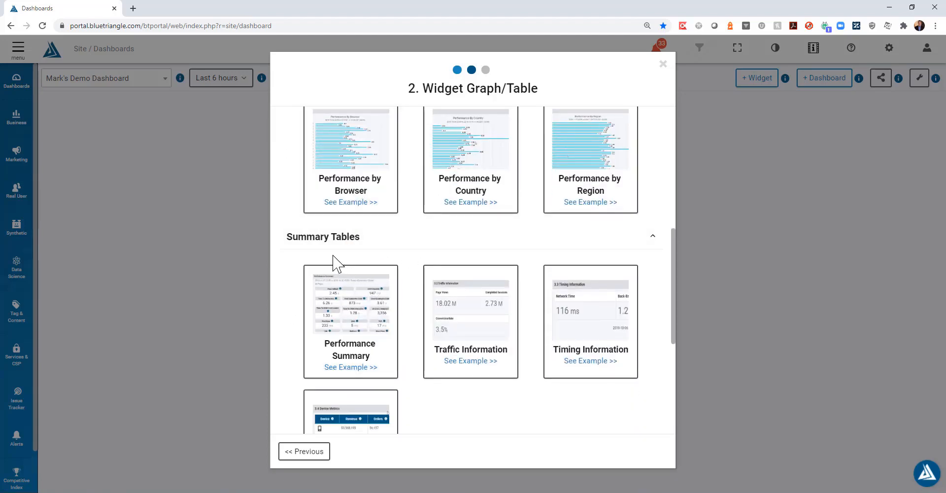
scroll(374, 253, down, 5)
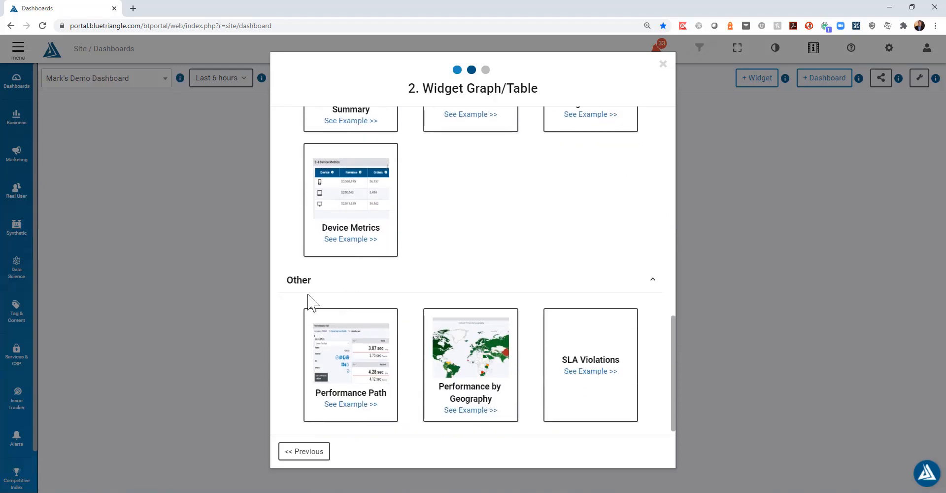
scroll(423, 259, up, 12)
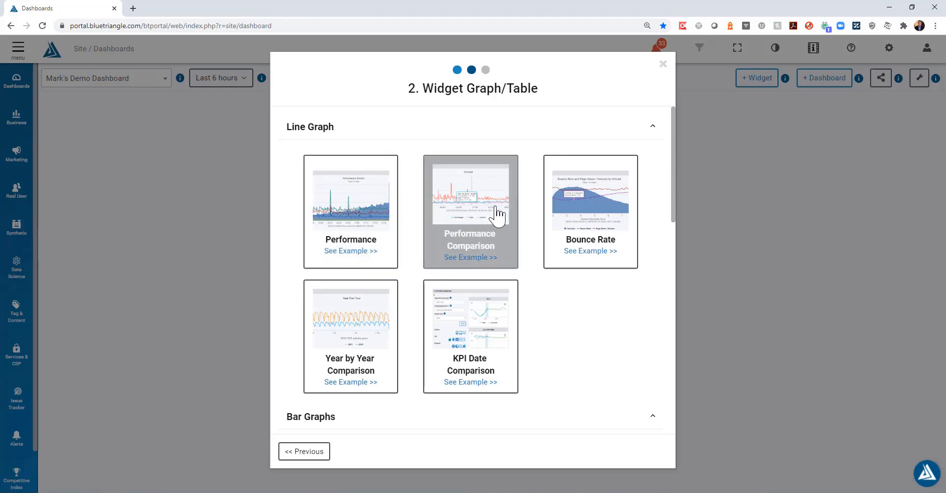
Open the example article for the Performance line graph, read its preview and details, and return to the dashboard's widget choices
click(369, 251)
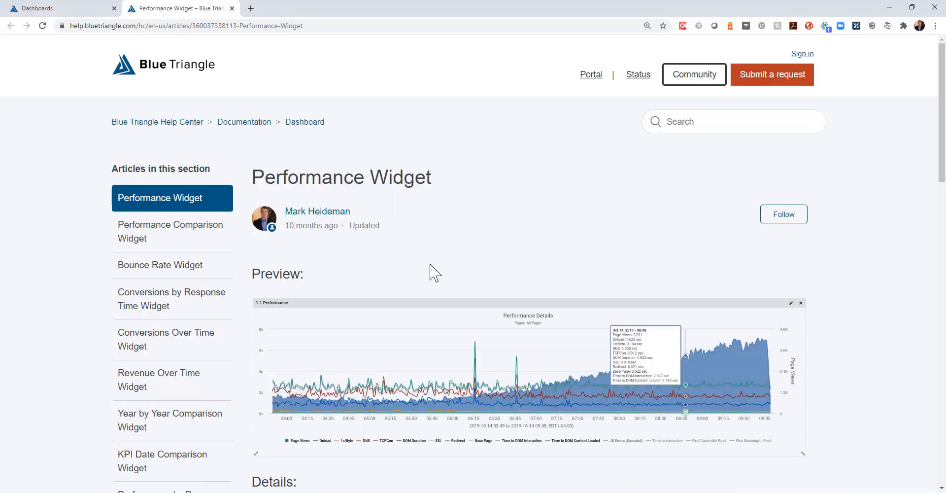
scroll(432, 255, down, 3)
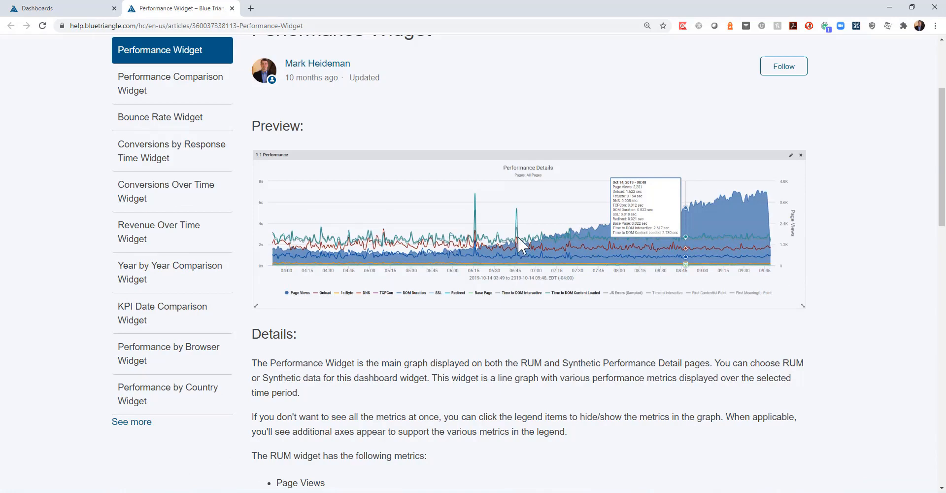
scroll(493, 227, down, 3)
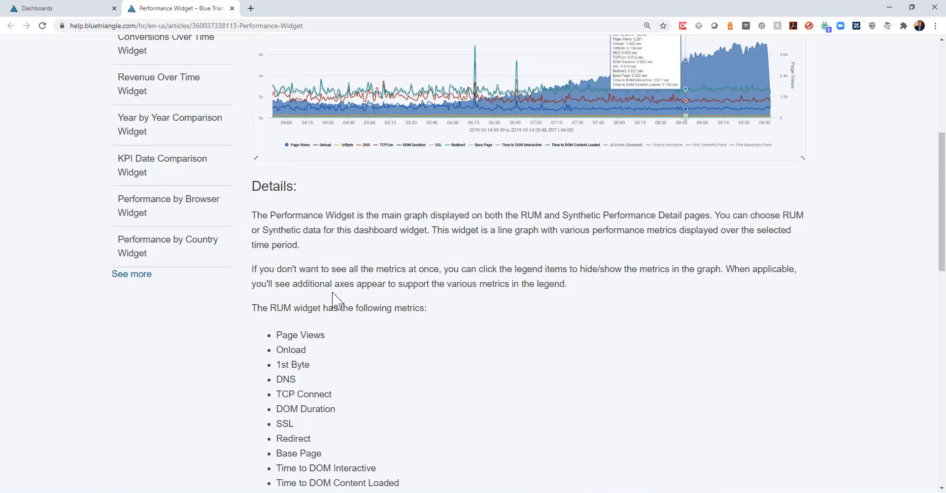
scroll(387, 283, up, 3)
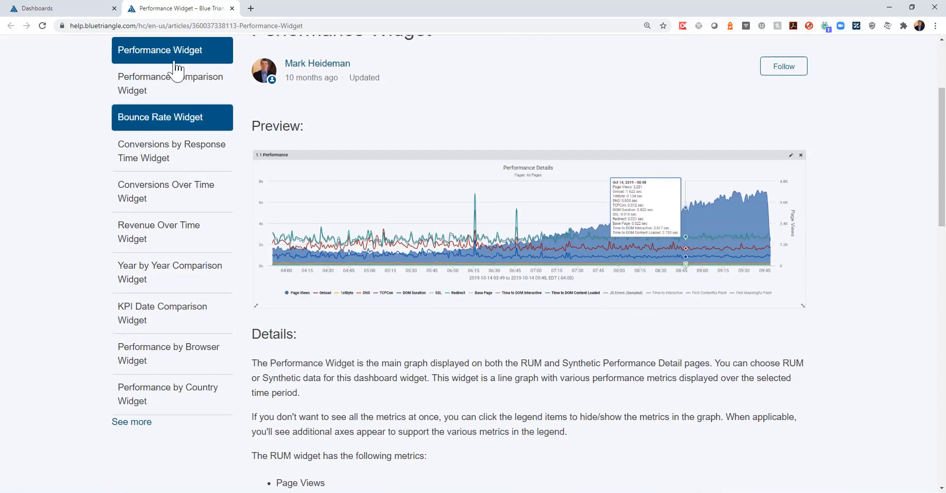
click(54, 8)
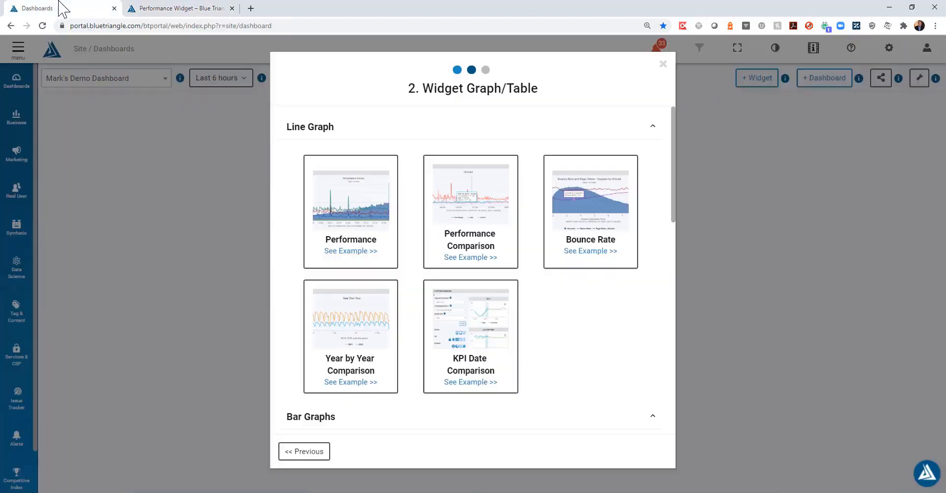
Choose the Performance line graph for the new widget and title it "RUM Performance - Desktop"
click(359, 218)
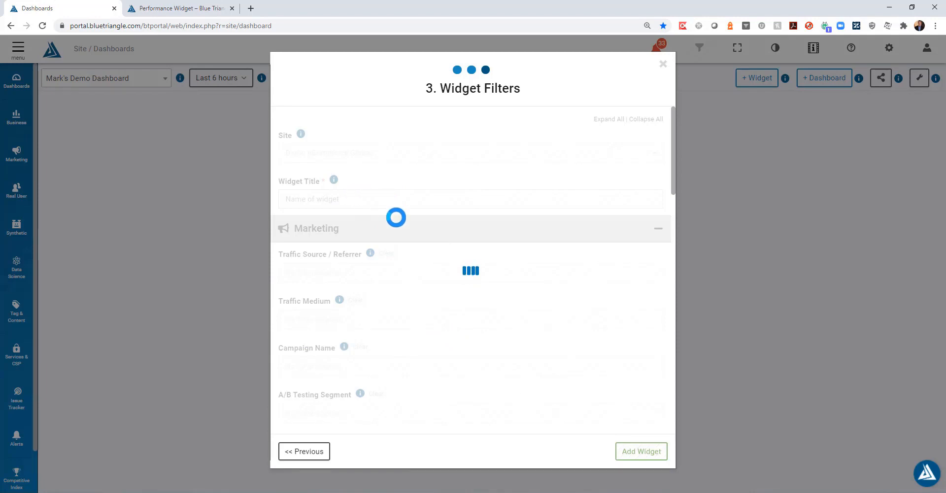
click(349, 200)
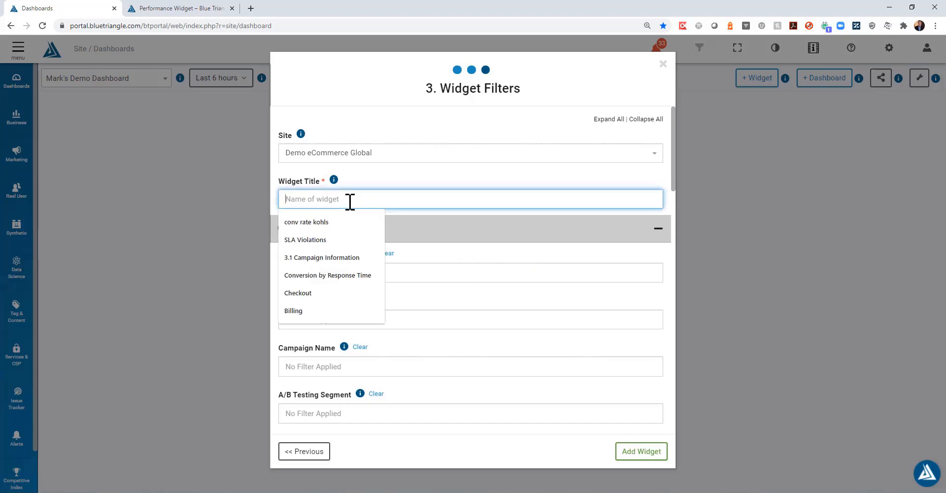
text(RUM Performance - Desktop)
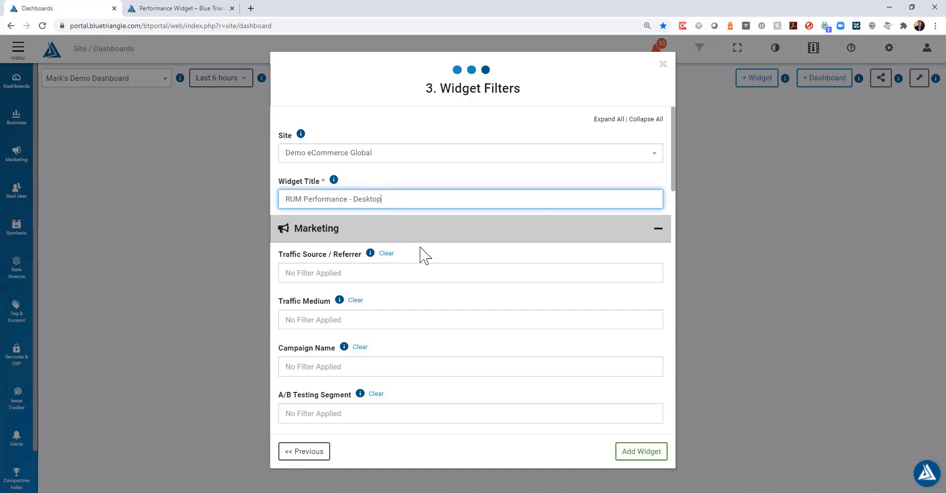
Review the widget filters, restrict Common Devices to desktop, and add the widget to the dashboard
scroll(423, 254, down, 2)
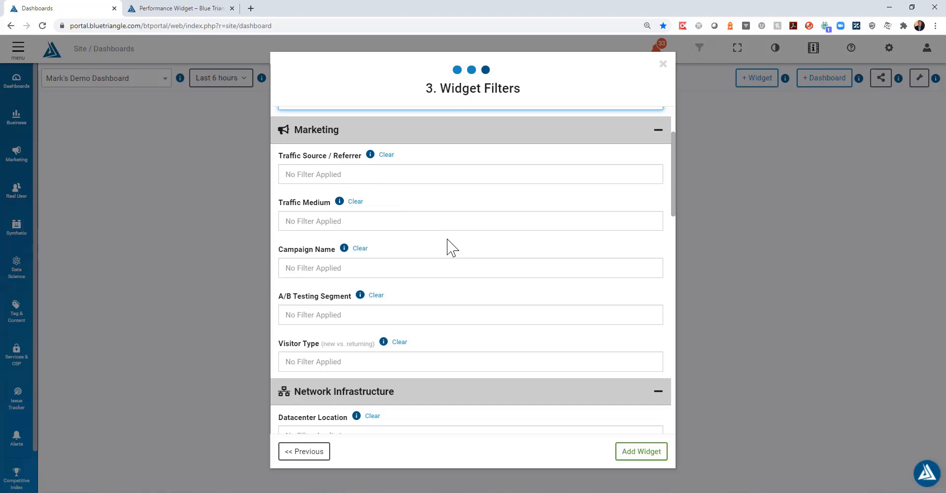
scroll(452, 253, down, 4)
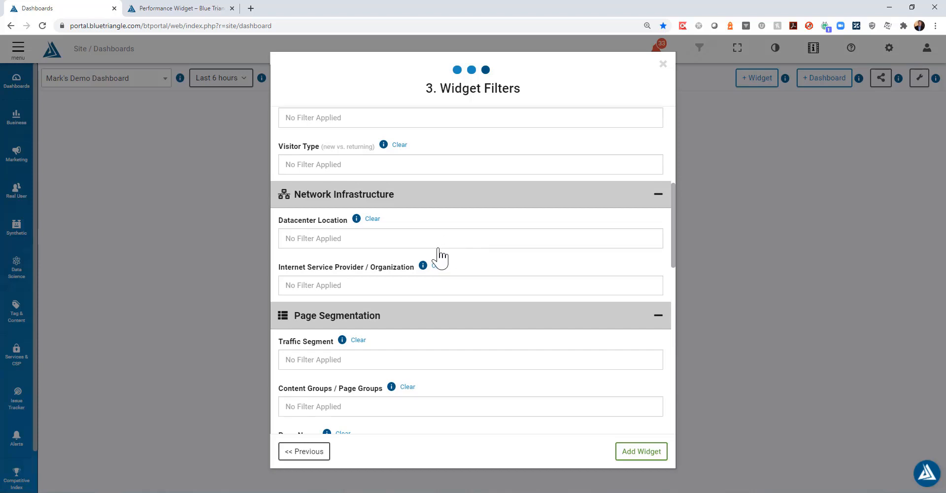
scroll(497, 255, down, 2)
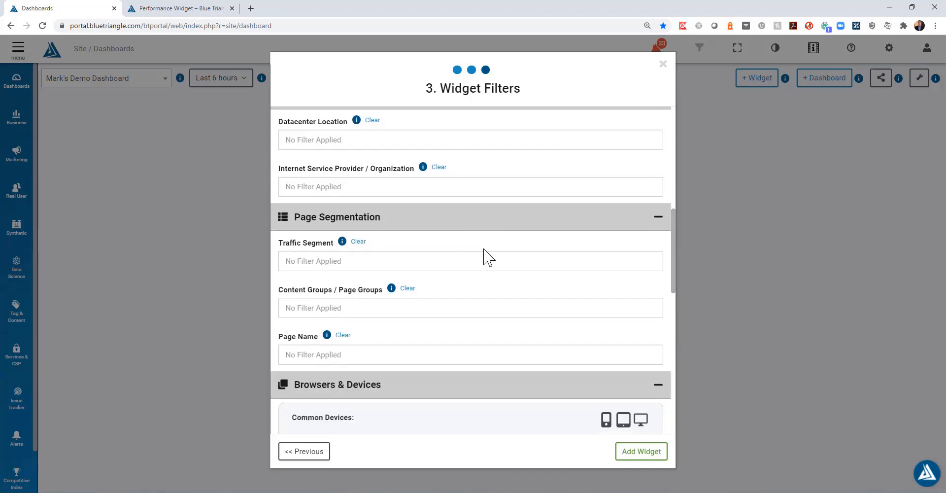
scroll(484, 249, down, 5)
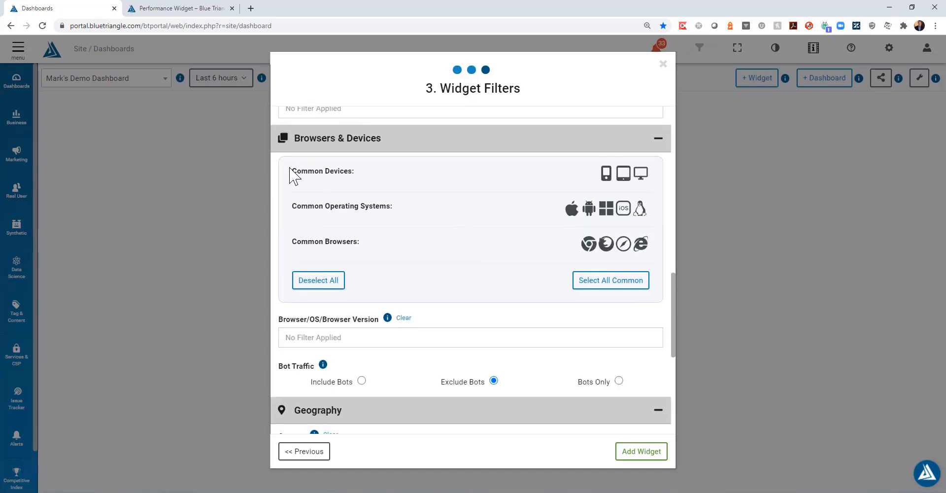
click(642, 175)
scroll(419, 218, down, 1)
scroll(417, 218, down, 5)
scroll(429, 224, up, 20)
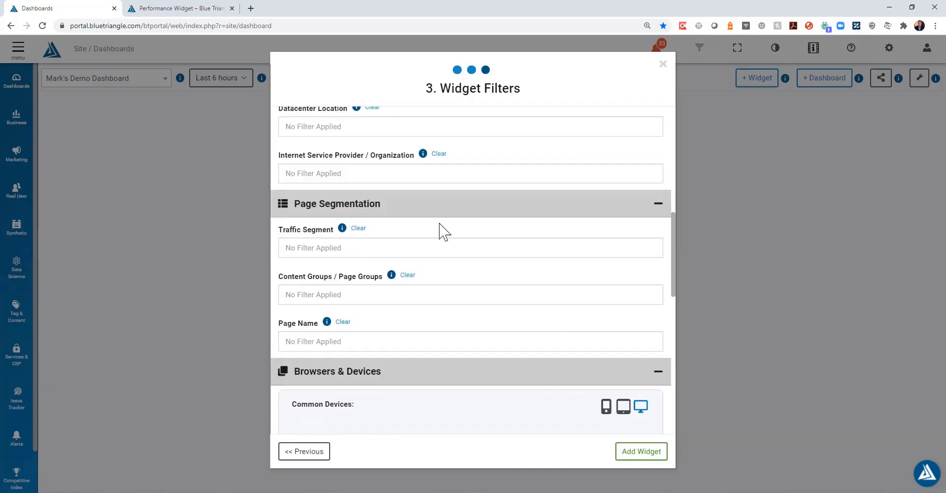
click(656, 456)
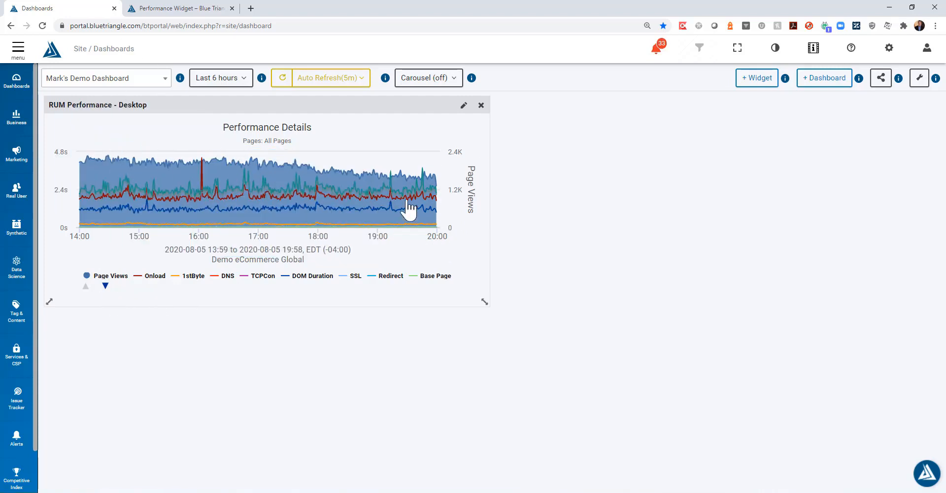
Hide and restore the Page Views series in the RUM Performance - Desktop graph, and look through the legend's further metrics
click(111, 277)
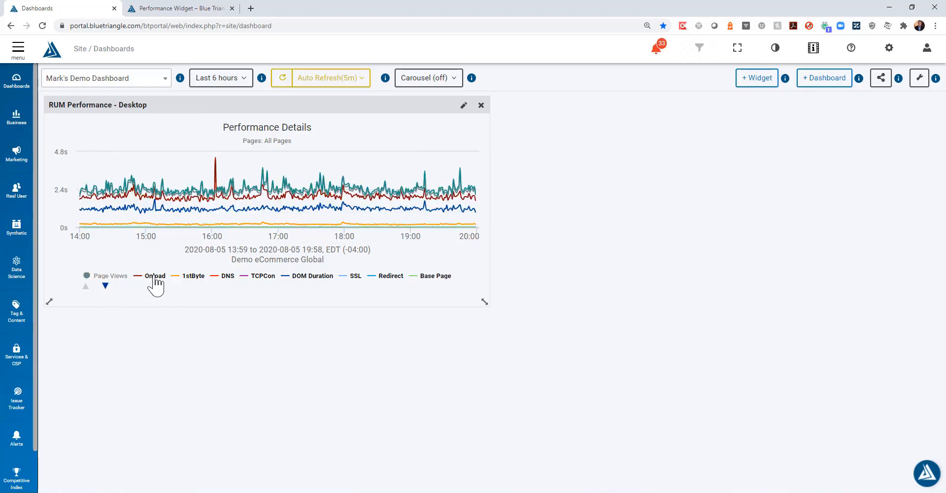
click(110, 276)
click(105, 287)
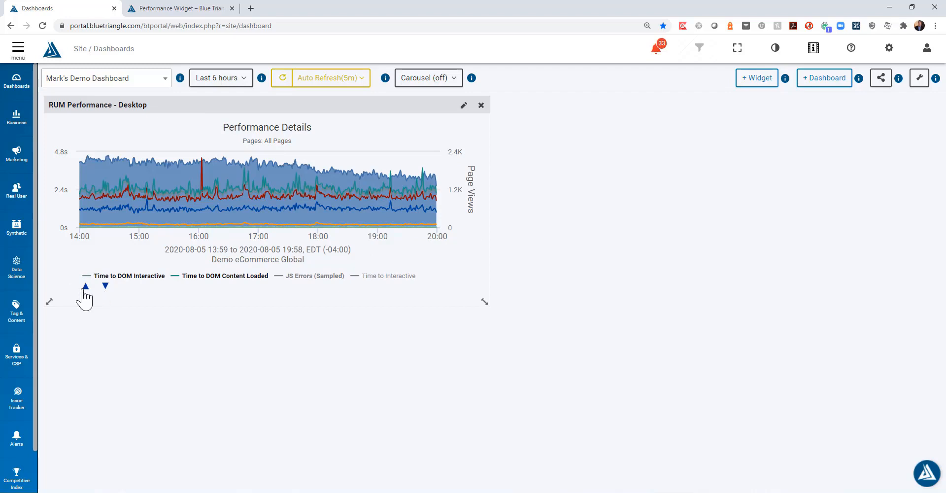
click(87, 287)
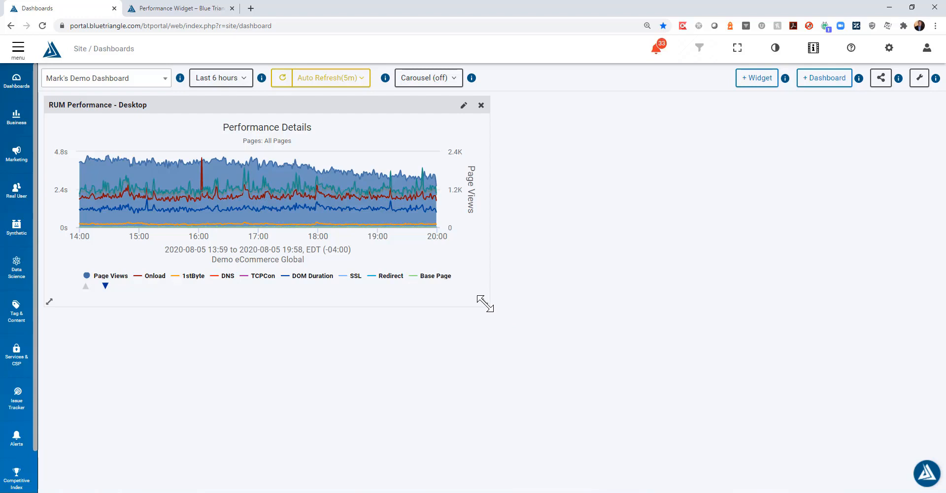
Narrow the RUM Performance - Desktop widget to somewhat less than half of the dashboard's width, keeping it at the upper-left corner
drag(486, 304, 439, 299)
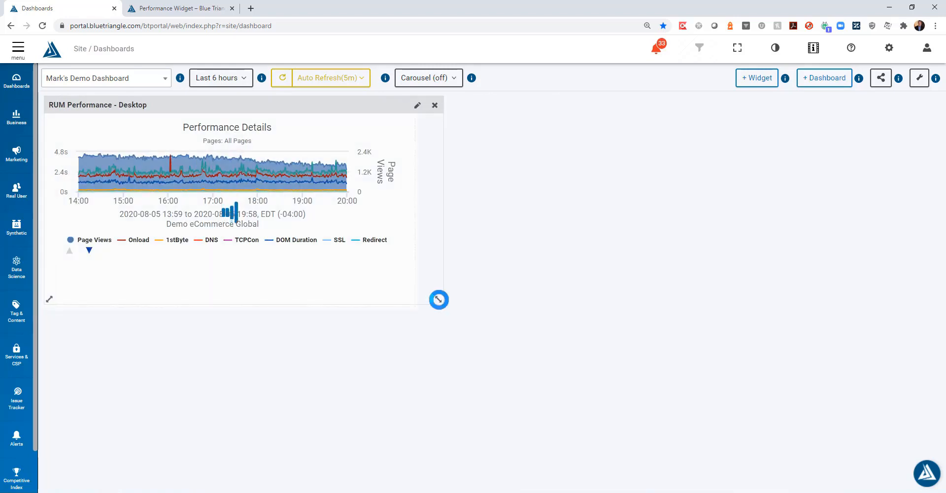
drag(266, 104, 207, 104)
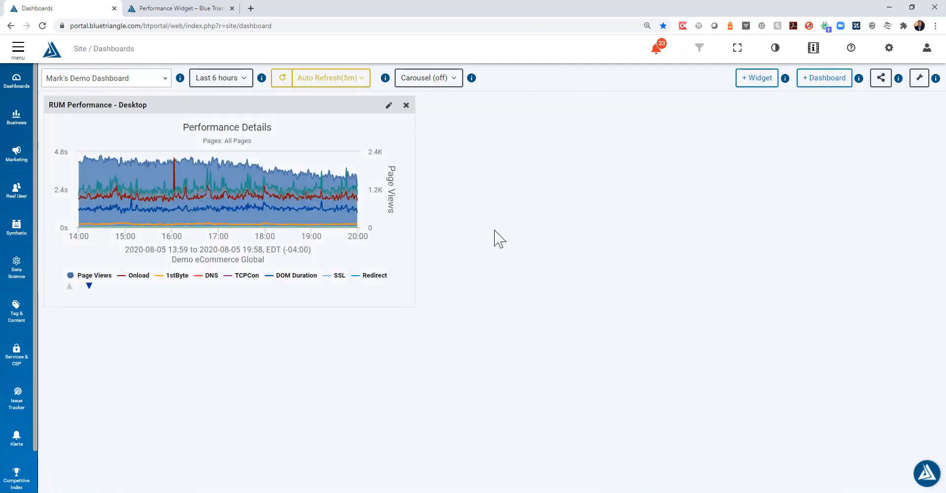
Start a second widget of the Synthetic type with the Performance graph, and title it "Synthetic Performance"
click(759, 80)
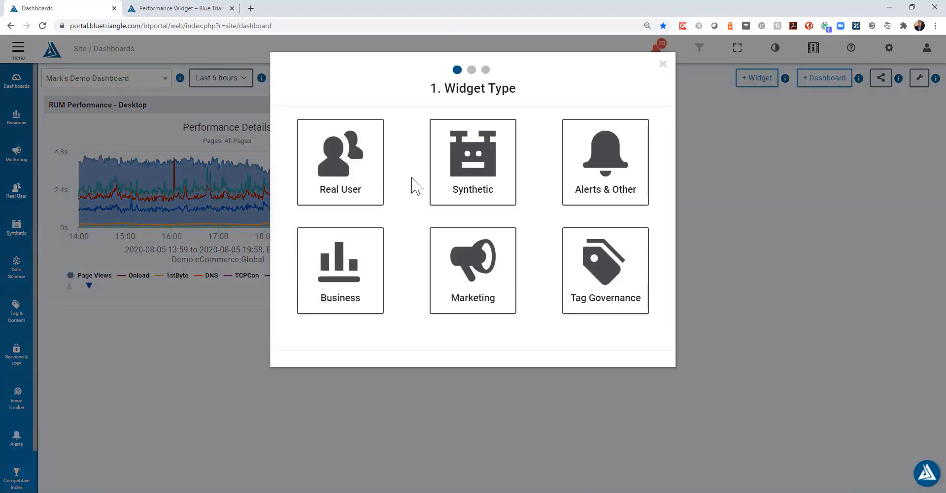
click(483, 187)
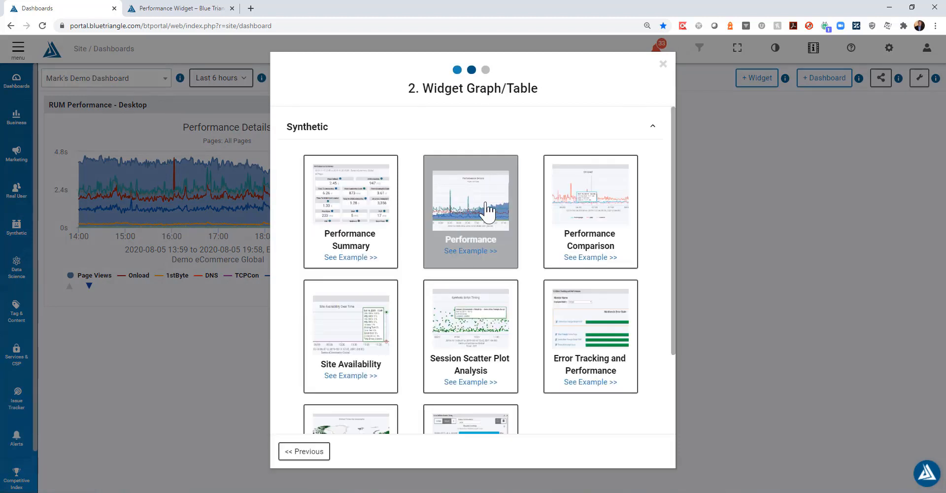
click(486, 204)
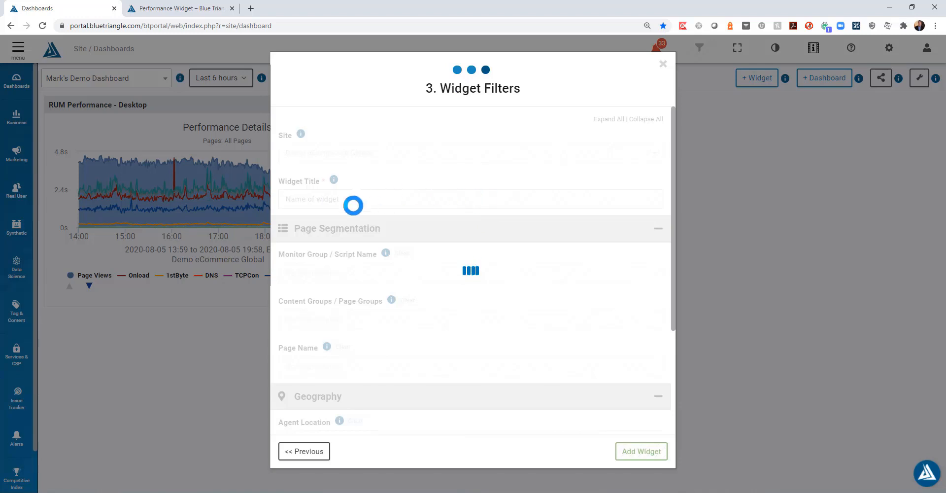
click(348, 199)
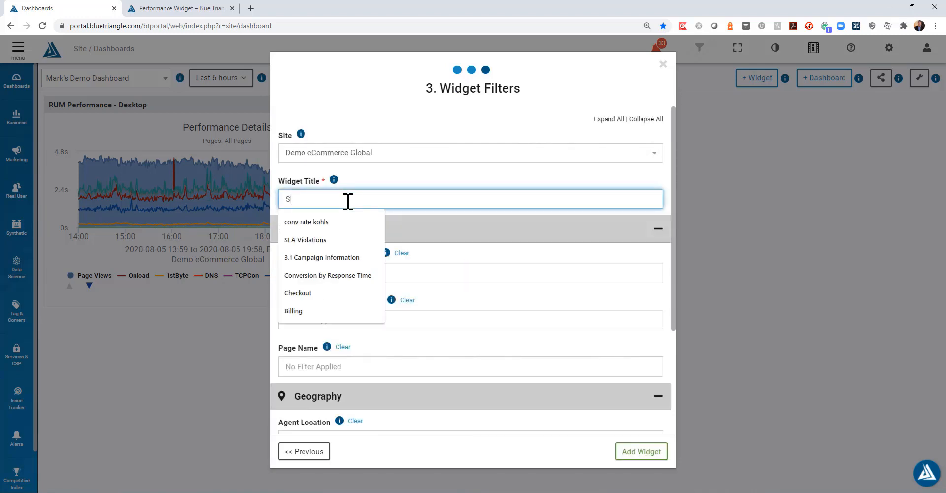
text(Synthetic Performance)
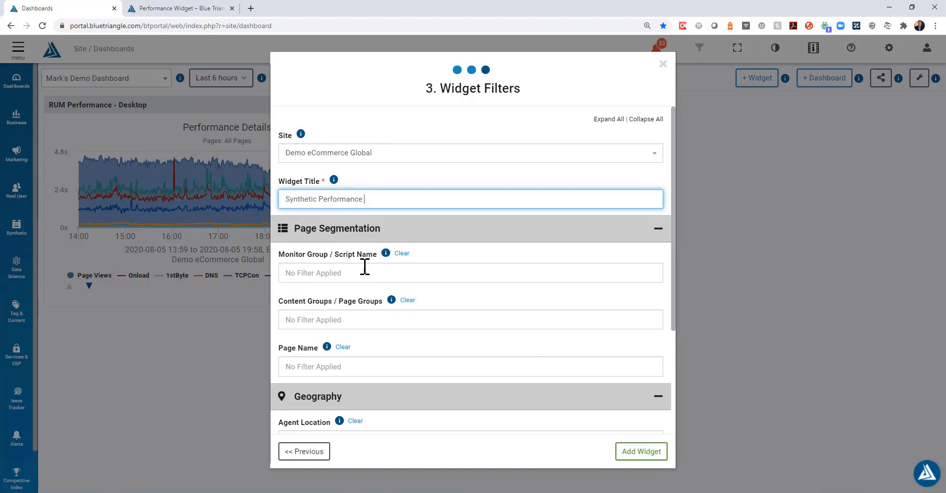
Review the Monitor Group / Script Name, Geography and Advanced filters, and add the Synthetic Performance widget with no filters applied
scroll(370, 291, down, 2)
scroll(371, 266, up, 2)
click(395, 276)
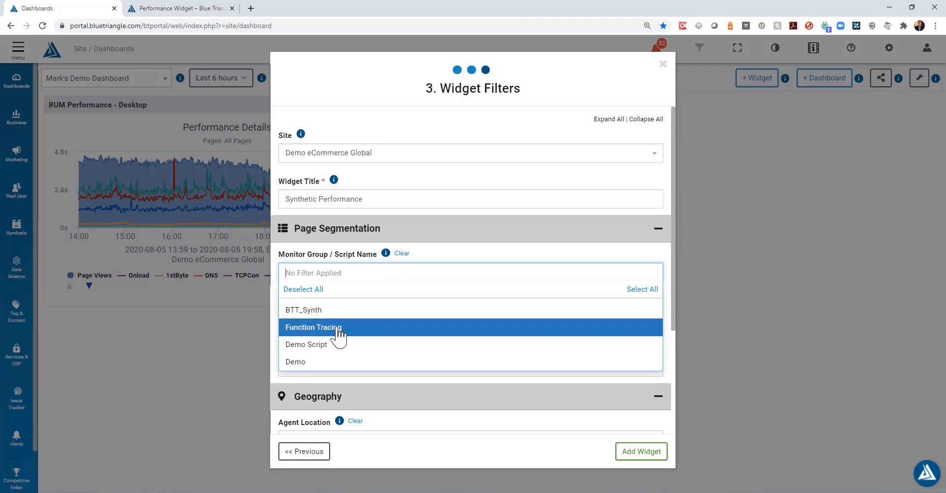
scroll(325, 296, down, 3)
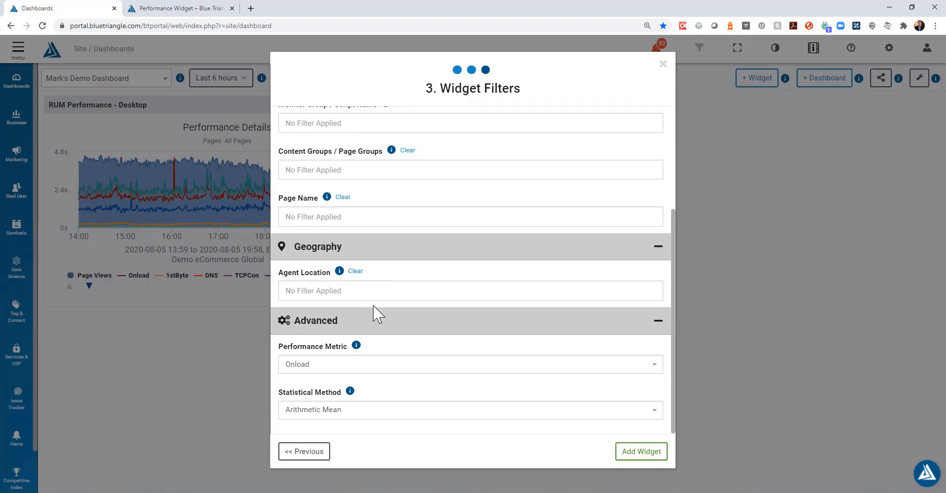
scroll(433, 342, up, 3)
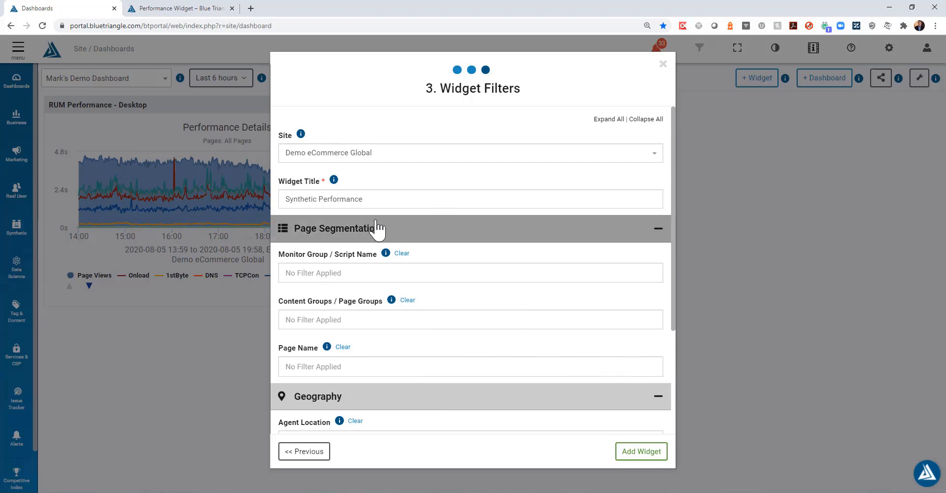
click(655, 452)
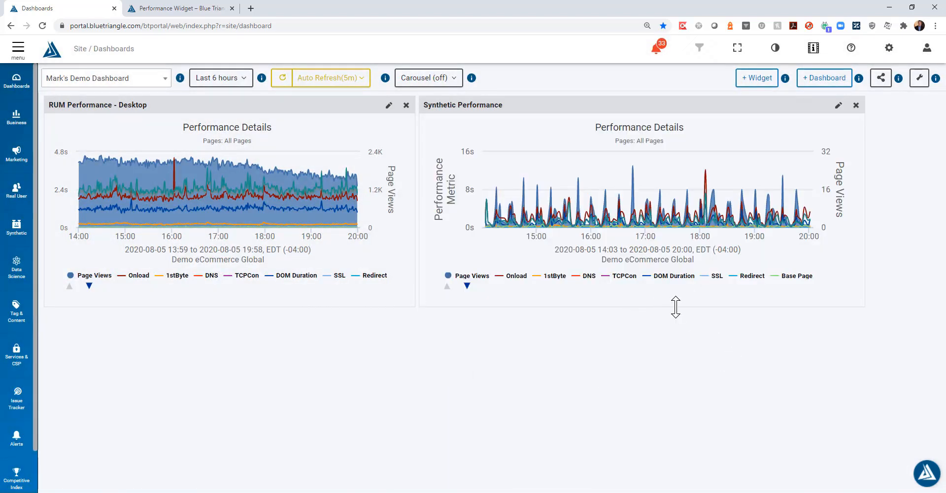
Extend the Synthetic Performance and RUM Performance - Desktop widgets downward to the same taller height
drag(676, 307, 680, 442)
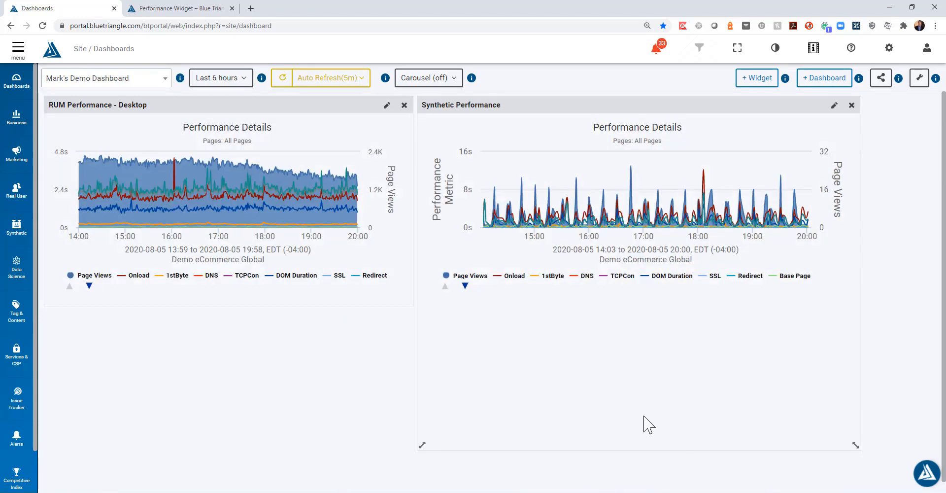
drag(335, 308, 346, 446)
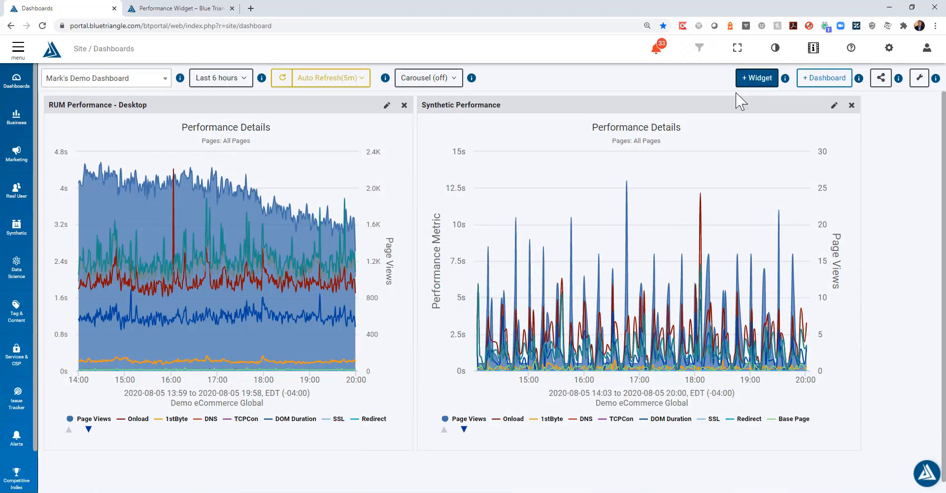
Swap the two widgets' places, putting Synthetic Performance at the dashboard's upper-left corner and RUM Performance - Desktop beside it to the right
drag(696, 114, 443, 161)
drag(325, 106, 769, 105)
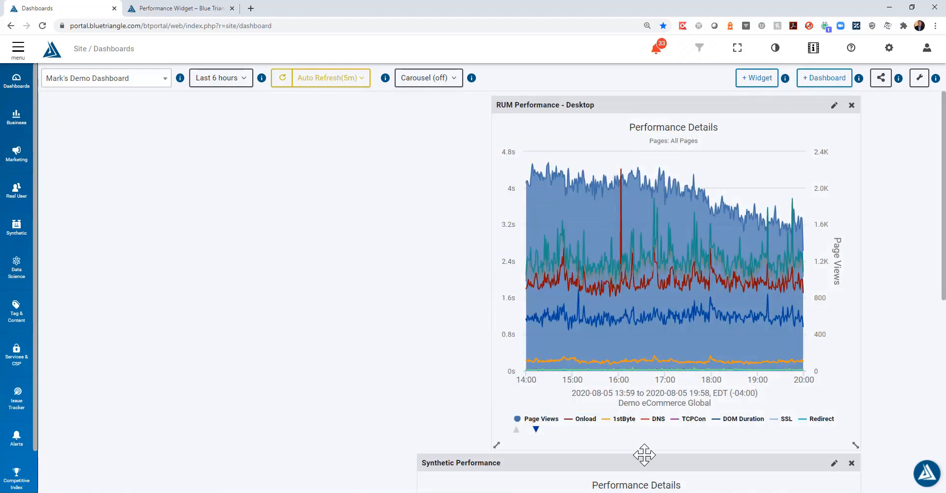
drag(604, 461, 262, 99)
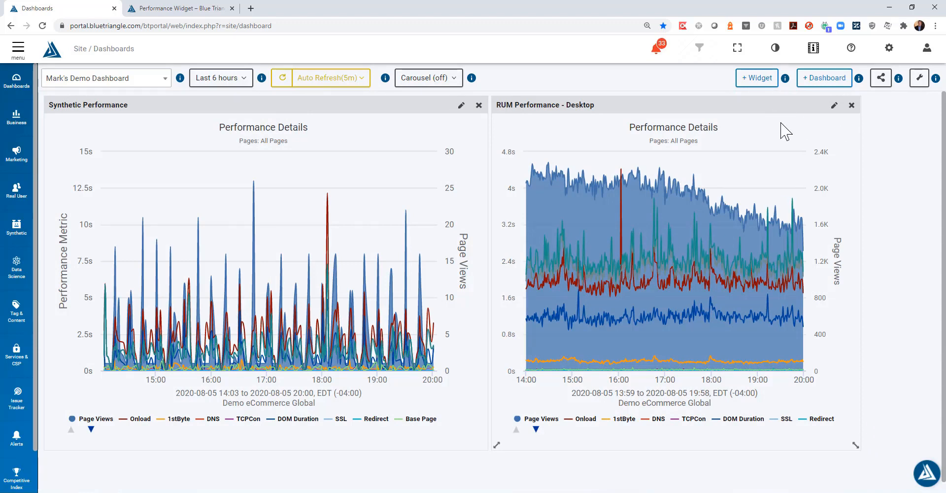
Review the Tag Governance graphs and the widget types available for a new widget, and leave without adding one
click(759, 81)
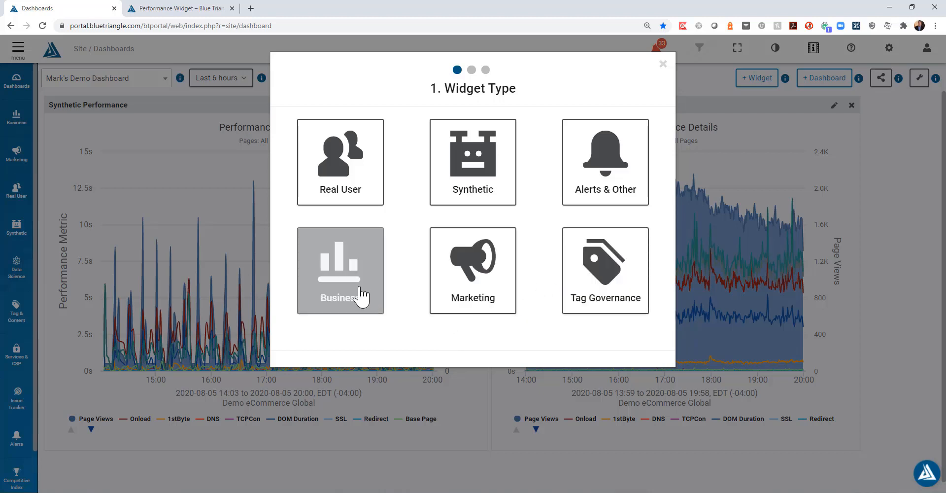
click(613, 283)
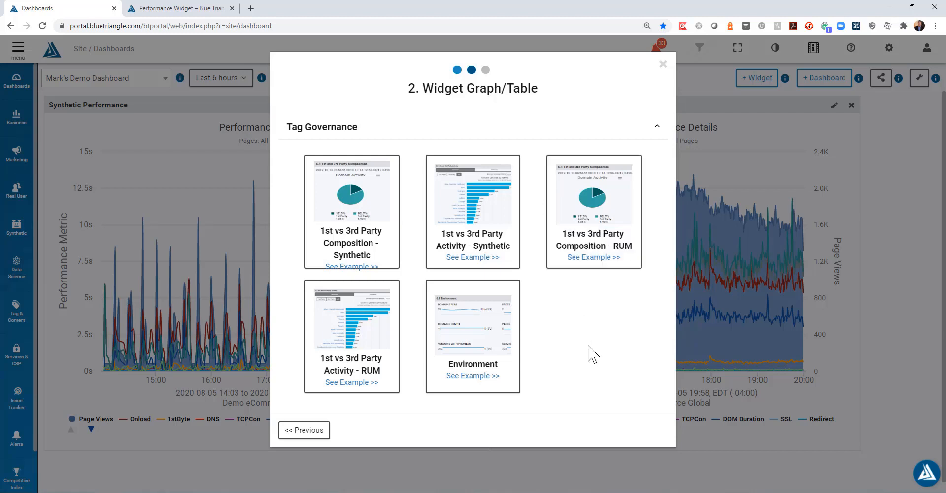
click(318, 429)
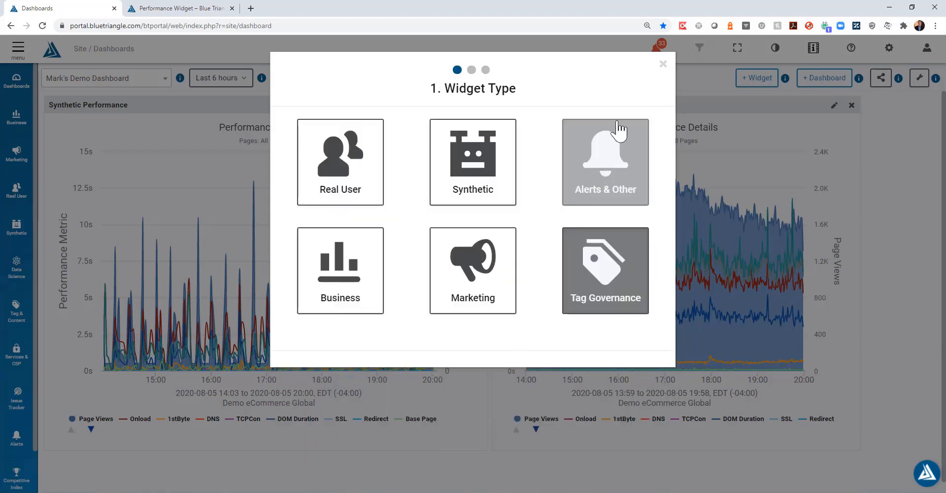
click(663, 64)
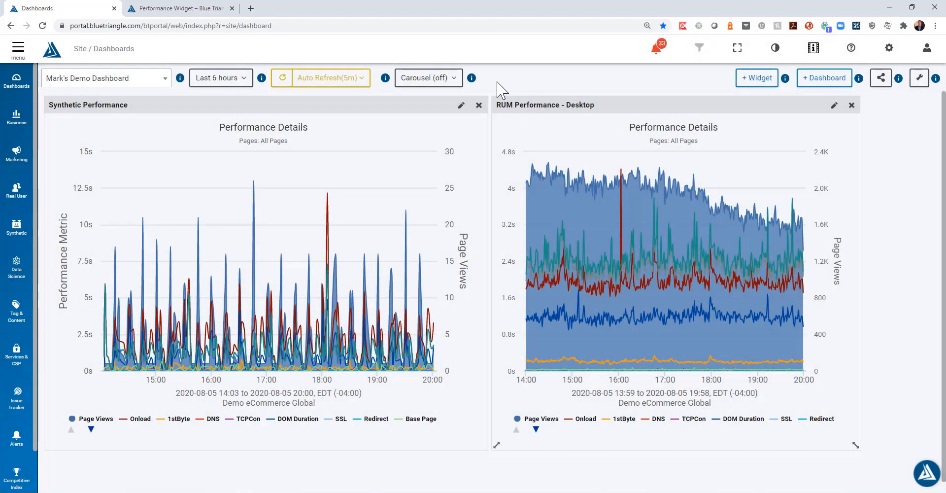
Share the current custom dashboard together with its widgets, and look up its place in the list of dashboards
click(881, 79)
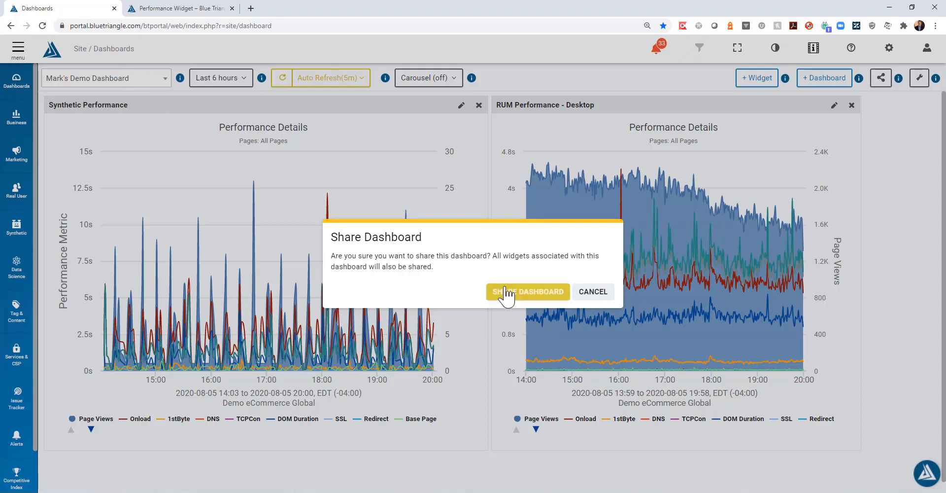
click(529, 297)
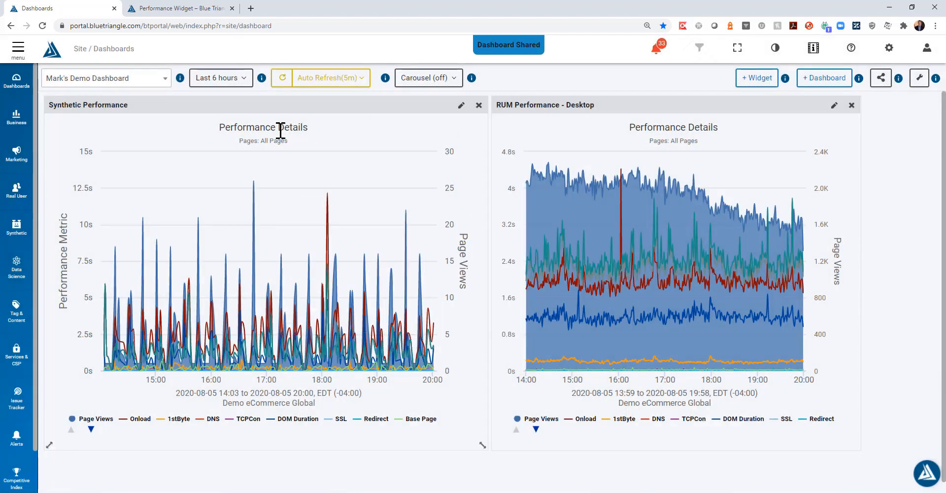
click(162, 84)
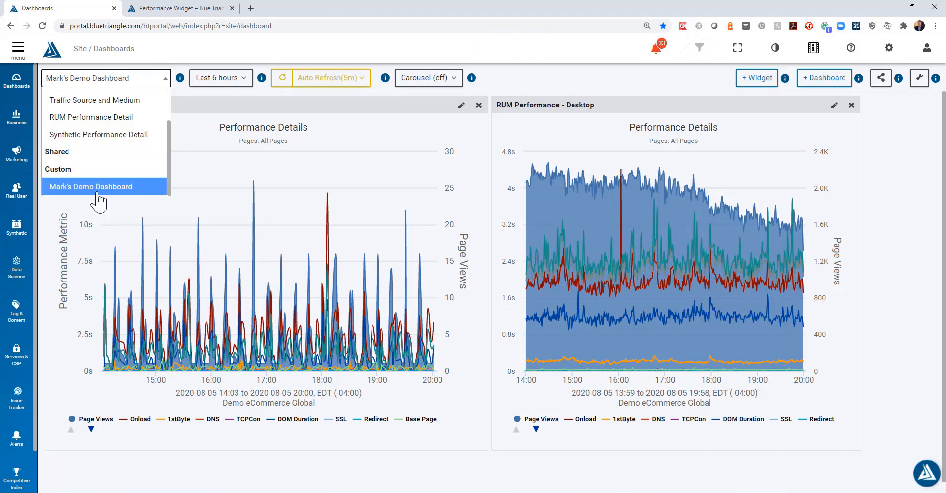
click(344, 106)
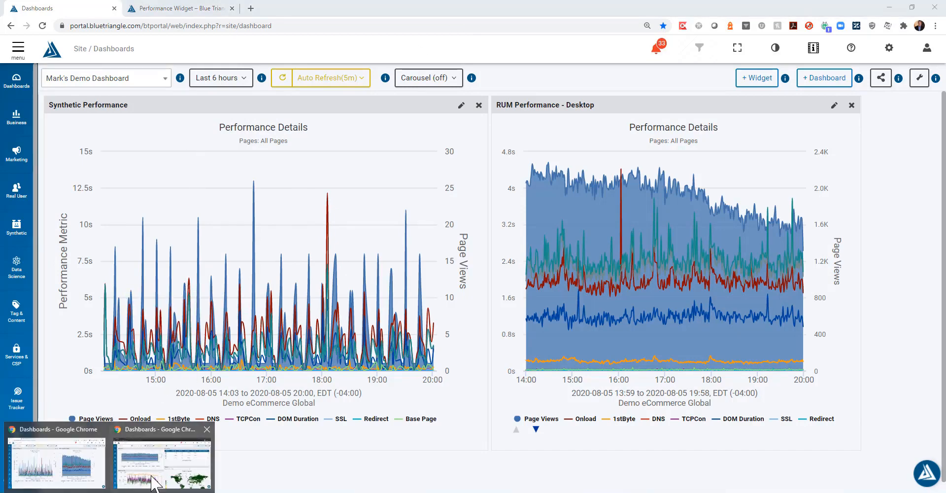
In the incognito browser window, reload the Dashboards page and open the demo dashboard listed under Shared
click(158, 468)
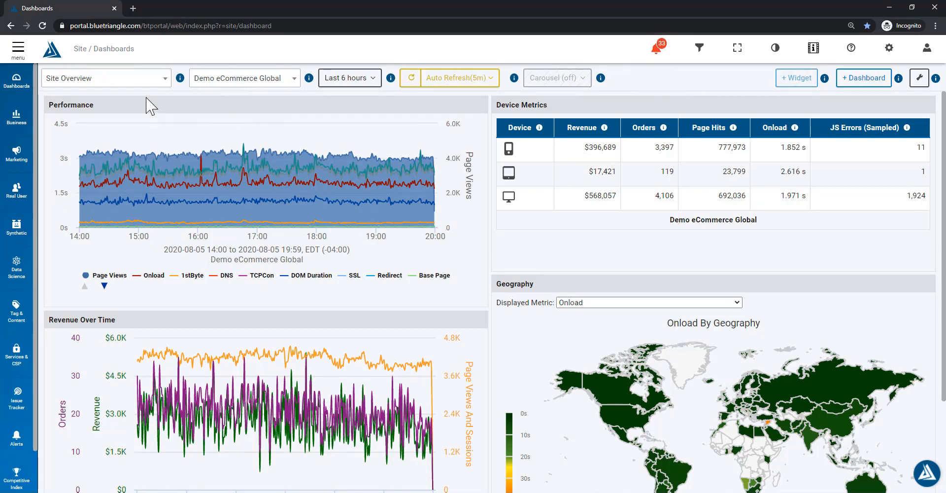
click(144, 81)
scroll(123, 133, down, 2)
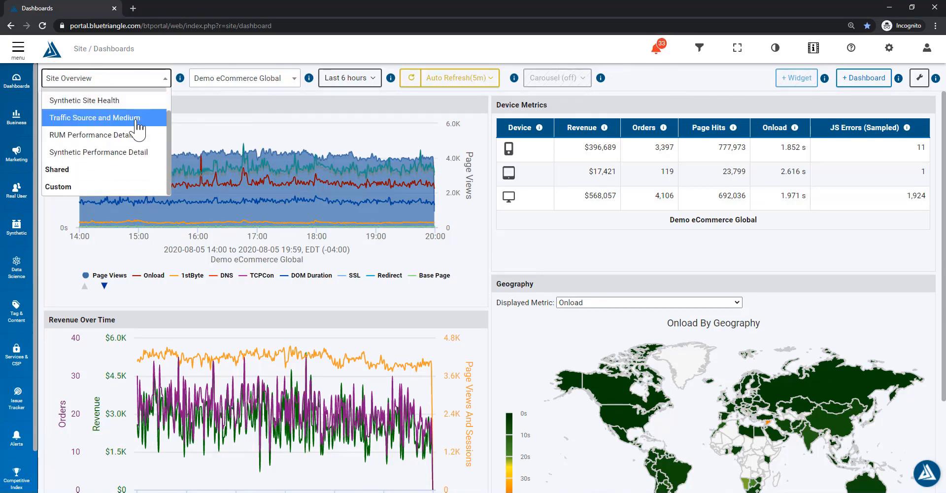
click(43, 27)
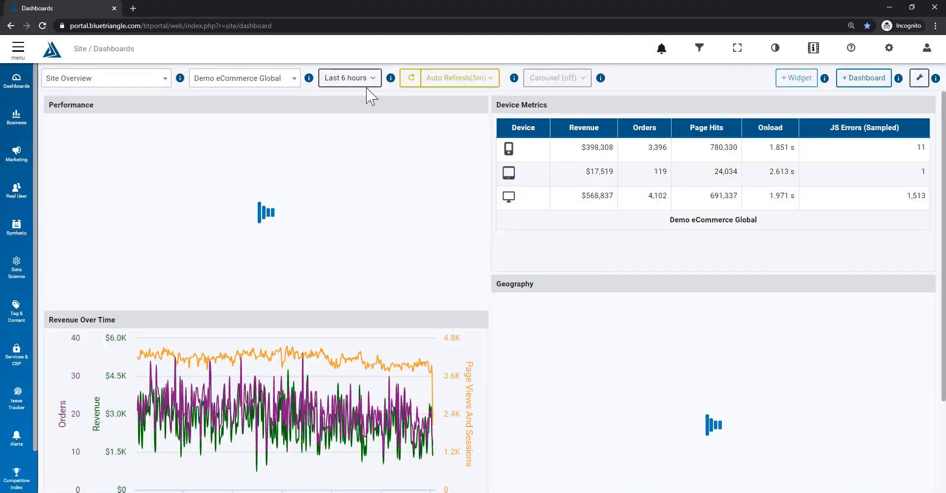
click(161, 79)
scroll(117, 157, down, 2)
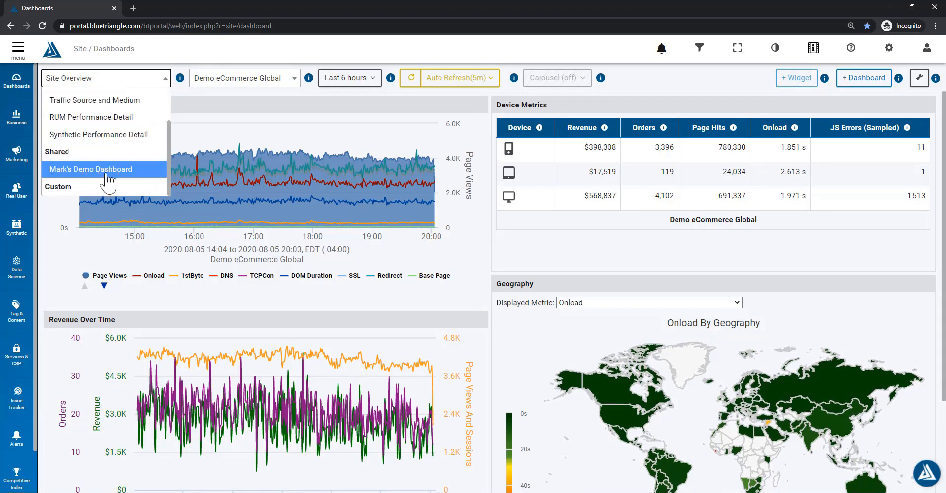
click(134, 170)
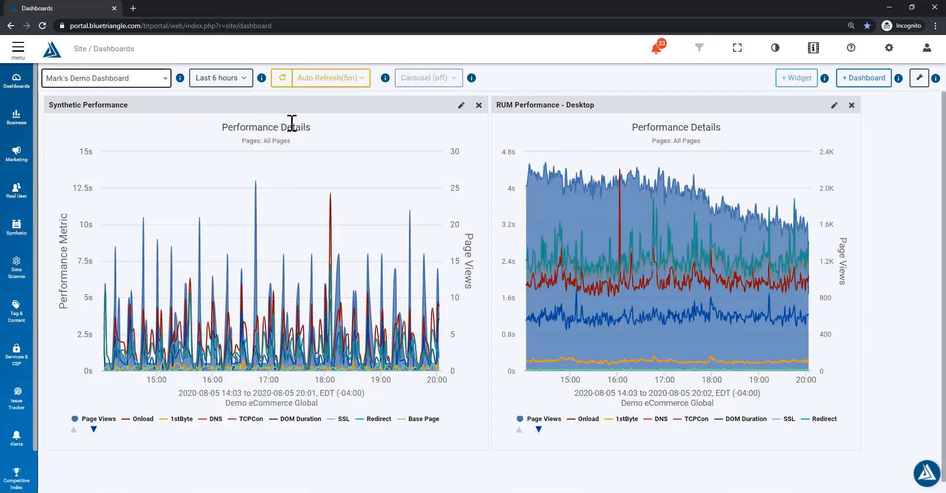
Inspect the Dashboard Manager, hide the shared dashboards and show them again, and leave the manager without saving
click(921, 82)
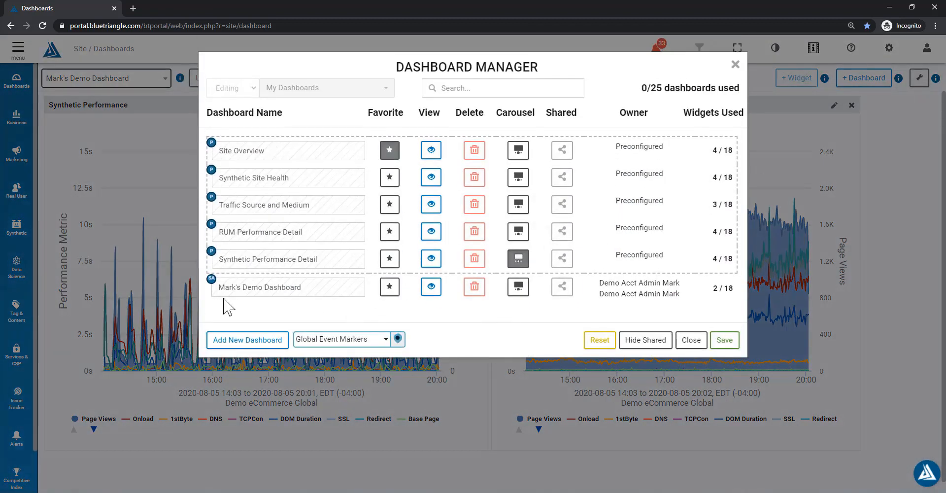
mouse_move(214, 281)
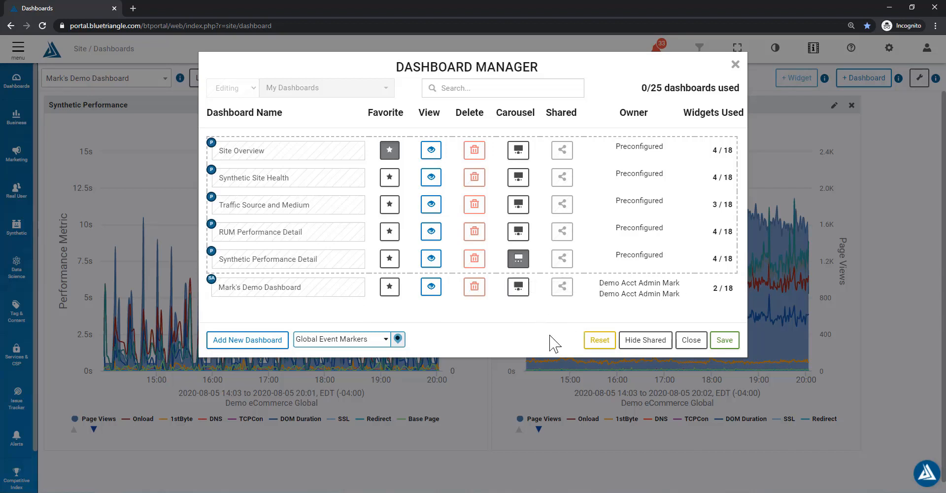
click(650, 347)
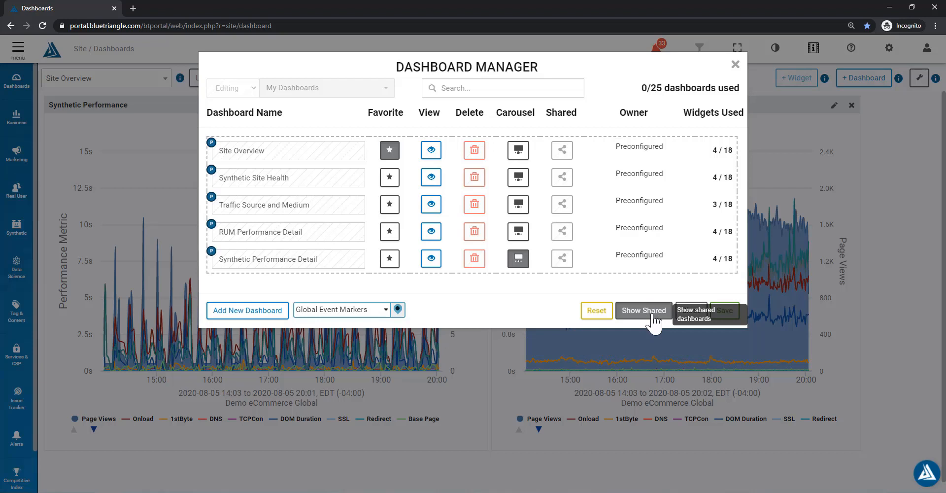
click(652, 314)
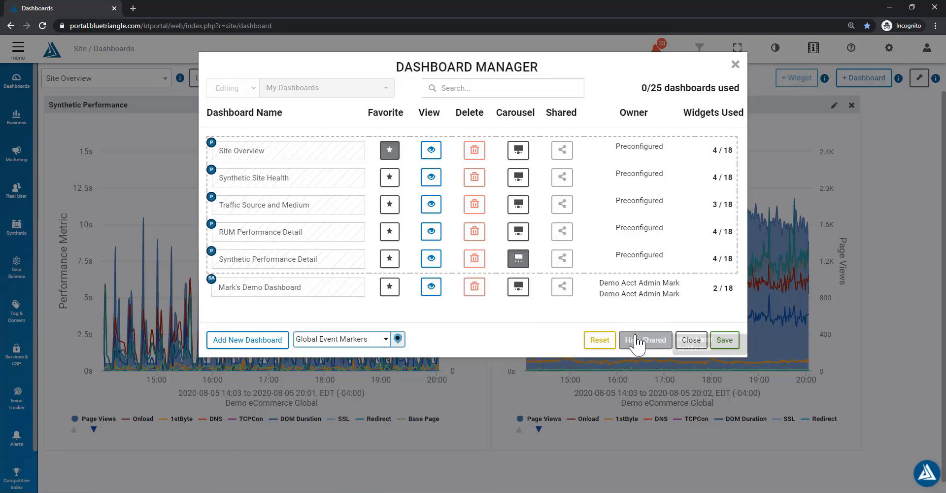
click(693, 341)
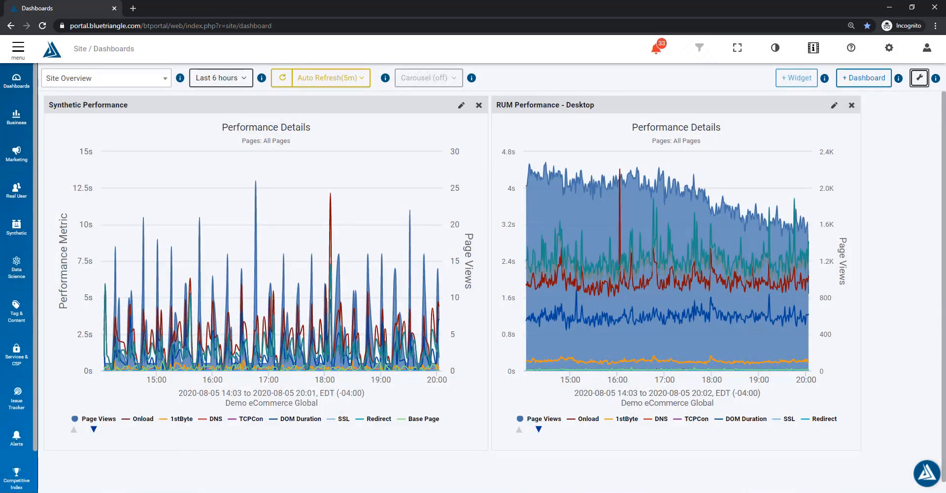
Back in the main browser window, delete the Synthetic Performance and RUM Performance - Desktop widgets from the custom dashboard
click(99, 488)
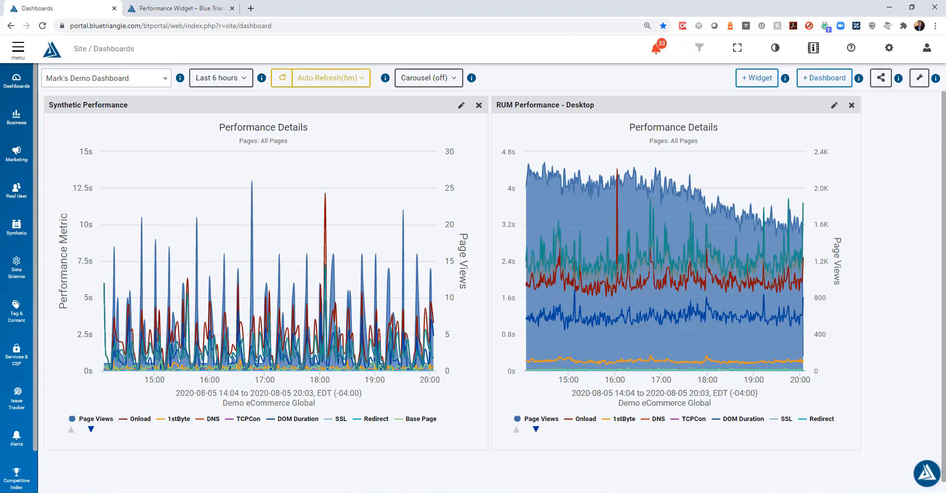
click(478, 105)
click(542, 288)
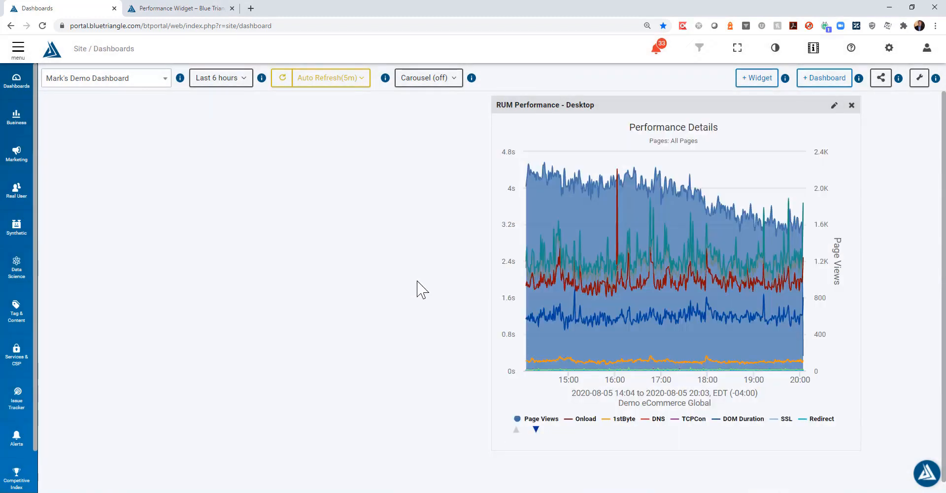
drag(800, 106, 476, 112)
click(478, 104)
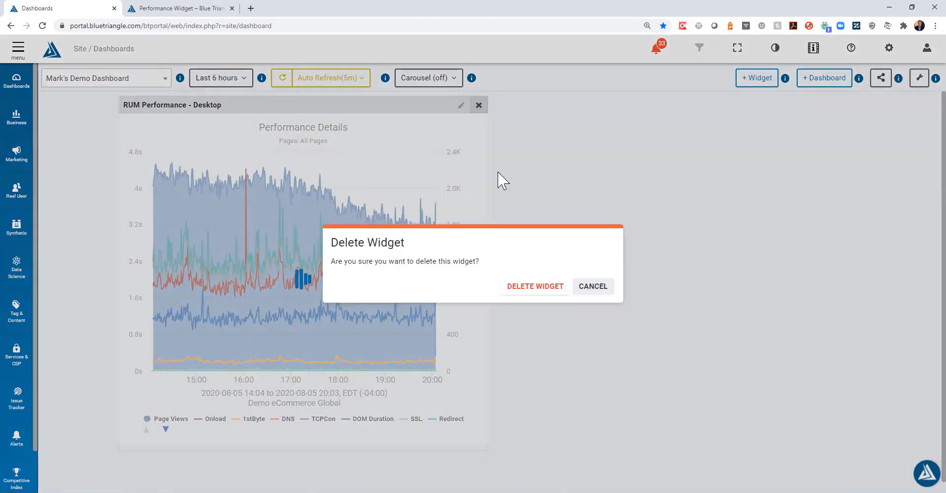
click(536, 285)
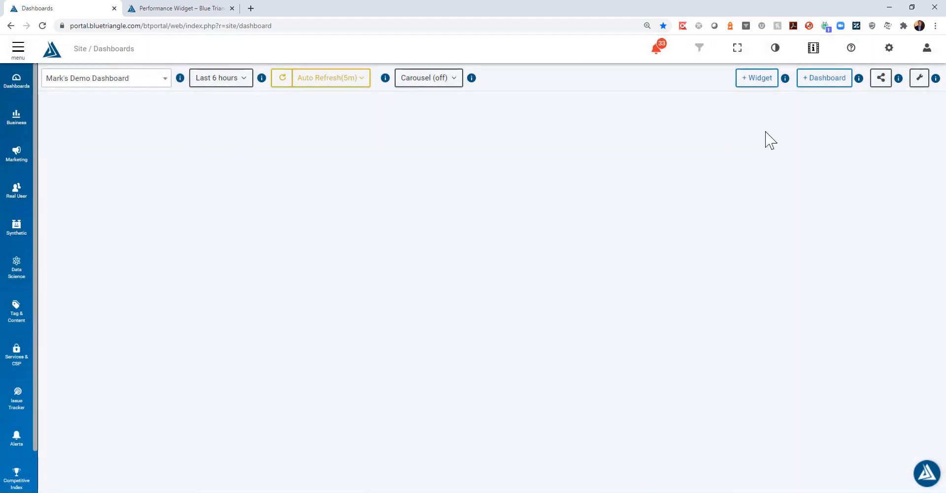
Start a new Real User widget with the SLA Violations graph from the Other group
click(757, 79)
click(342, 190)
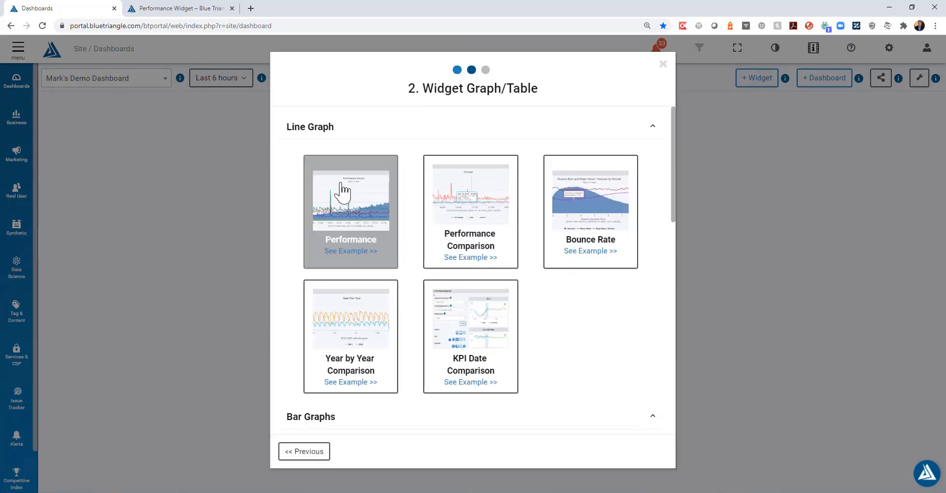
scroll(533, 276, down, 15)
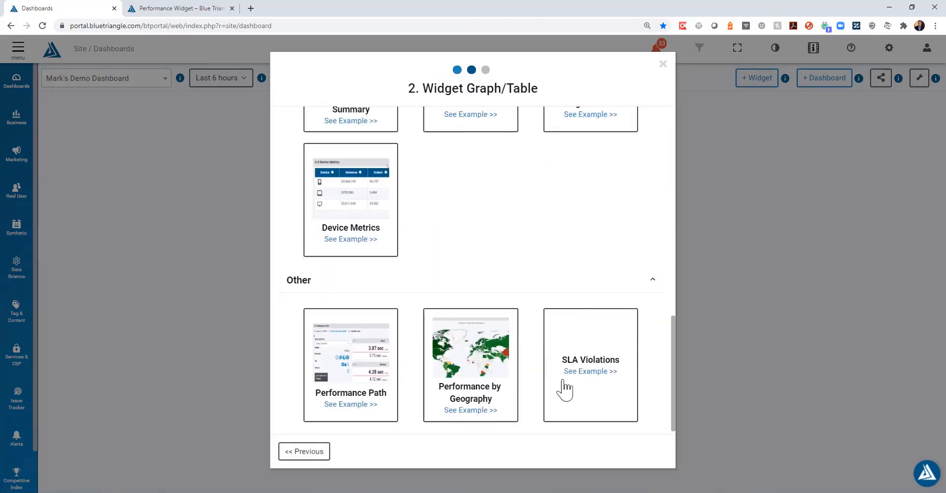
click(608, 356)
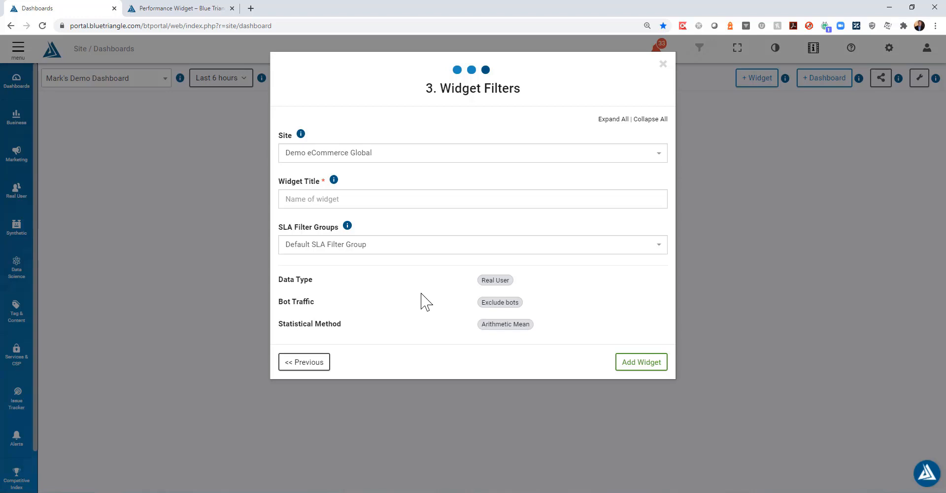
Title the SLA Violations widget "SLA Status - Default Filter Group"
click(377, 199)
text(Default Filter Group - SLA)
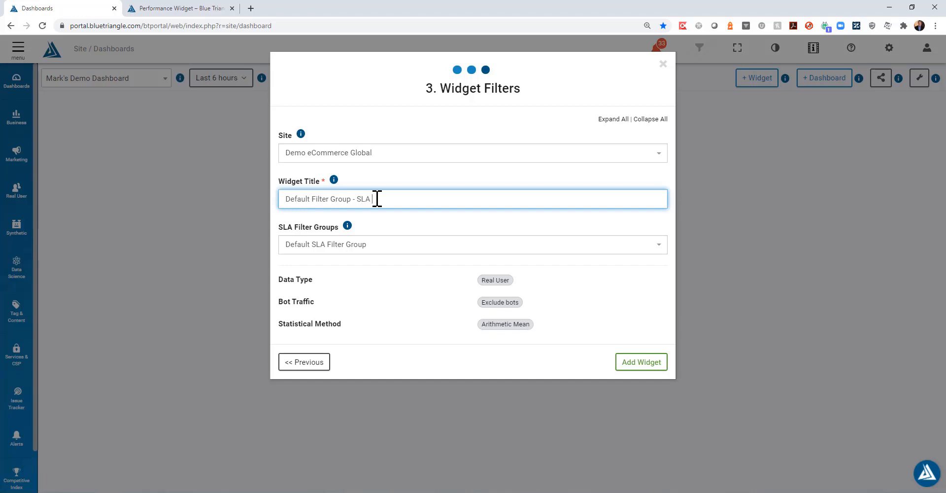
key(ctrl+shift+Left)
key(ctrl+shift+Left)
key(ctrl+c)
key(BackSpace)
key(ctrl+v)
text(-)
click(424, 221)
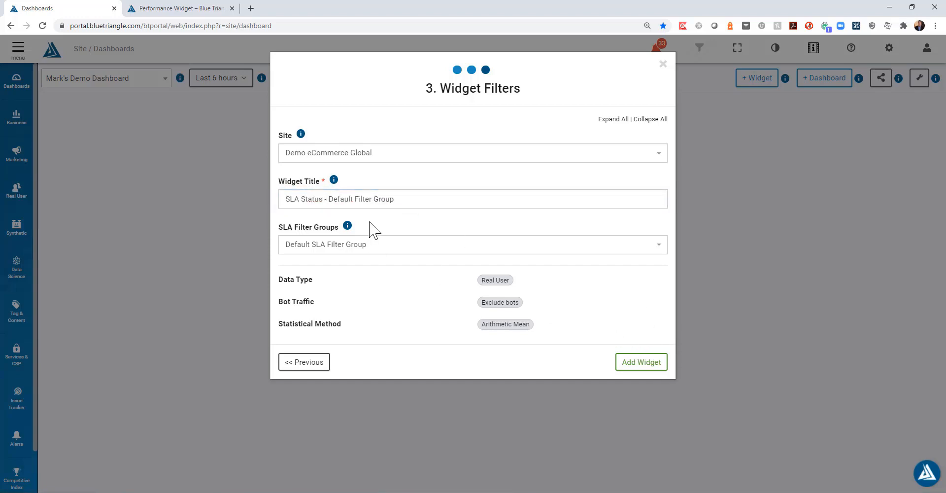
Review the SLA filter groups, add the widget with Default SLA Filter Group, and make it narrower and slightly taller
click(403, 246)
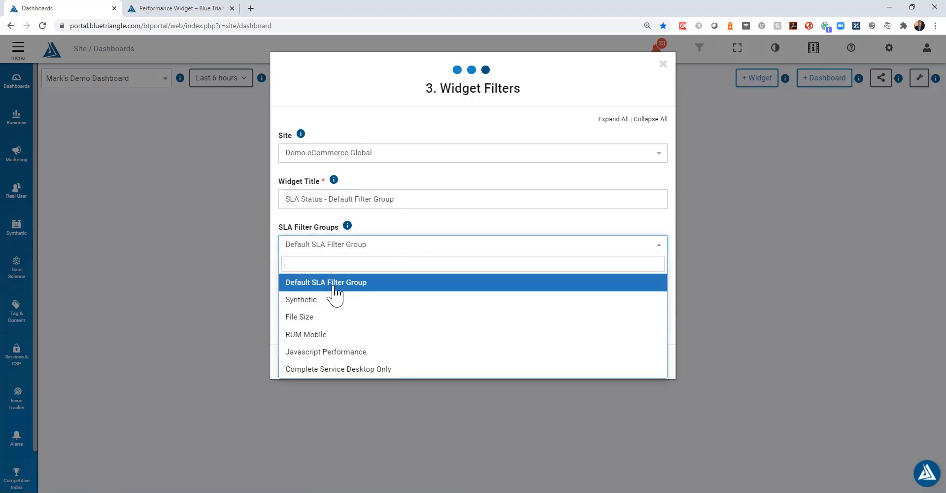
click(417, 245)
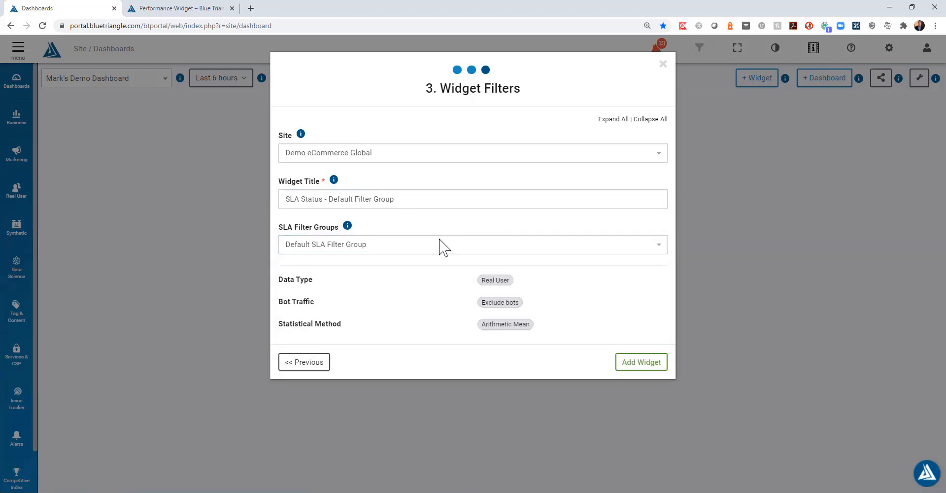
click(637, 364)
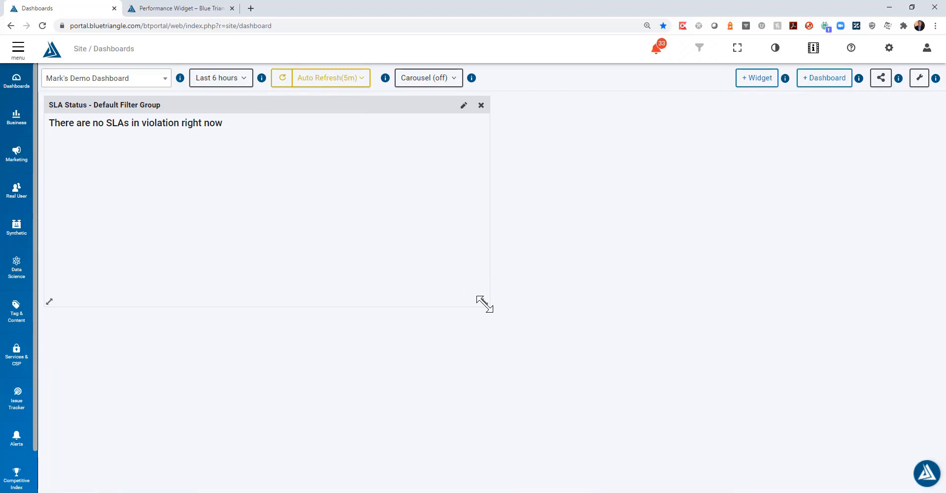
drag(484, 303, 430, 333)
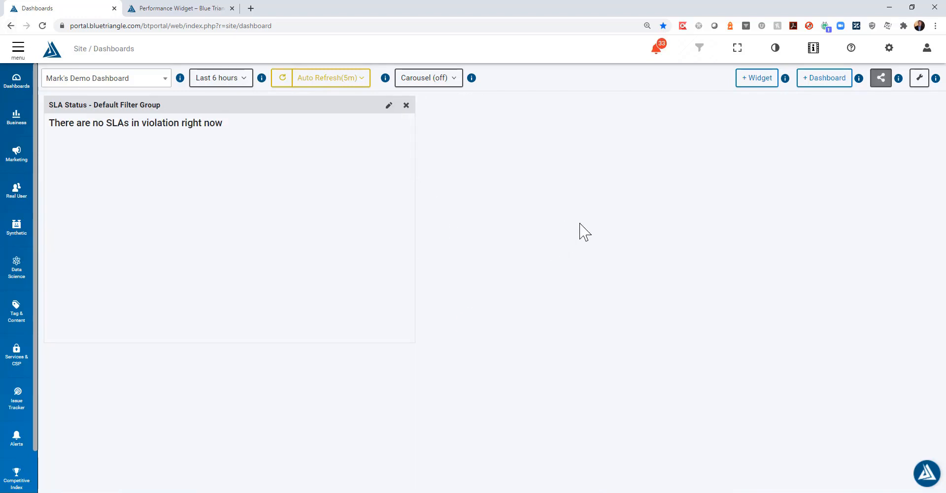
Start another Real User widget, read the help example for SLA Violations, and return to the dashboard
click(759, 79)
click(431, 236)
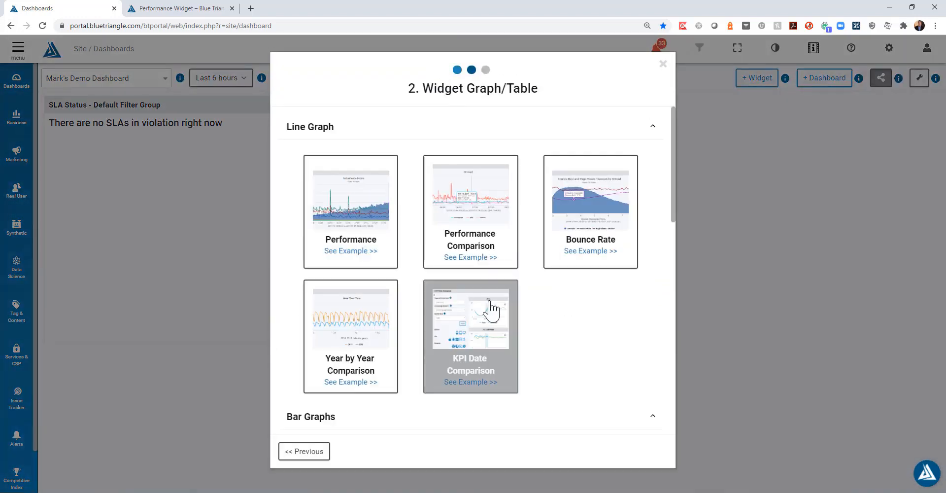
scroll(408, 274, down, 12)
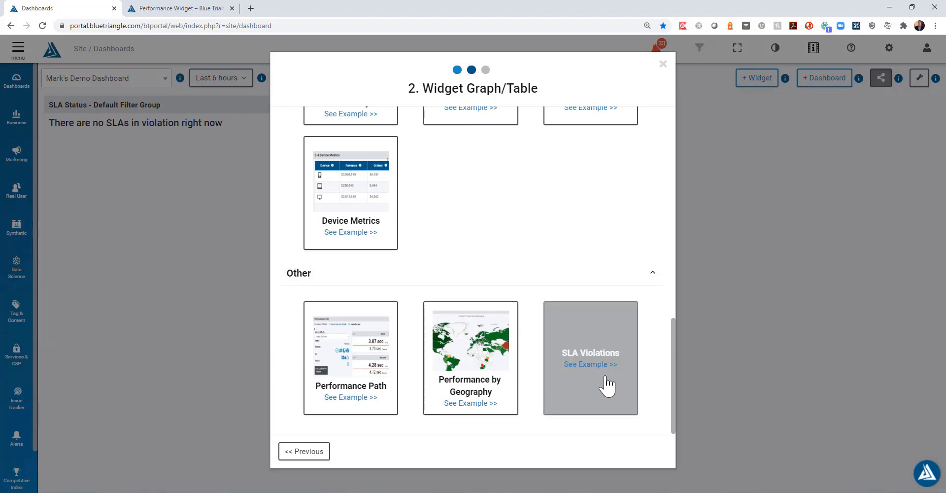
click(607, 367)
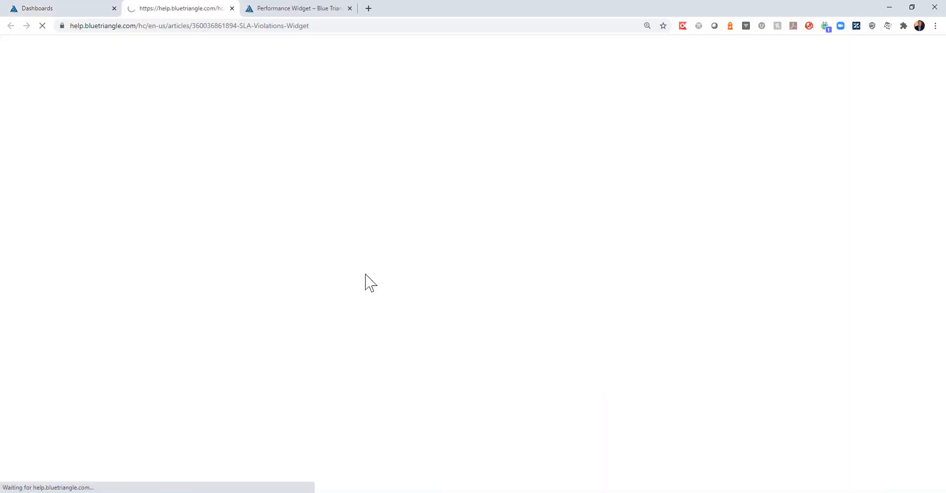
scroll(444, 318, down, 2)
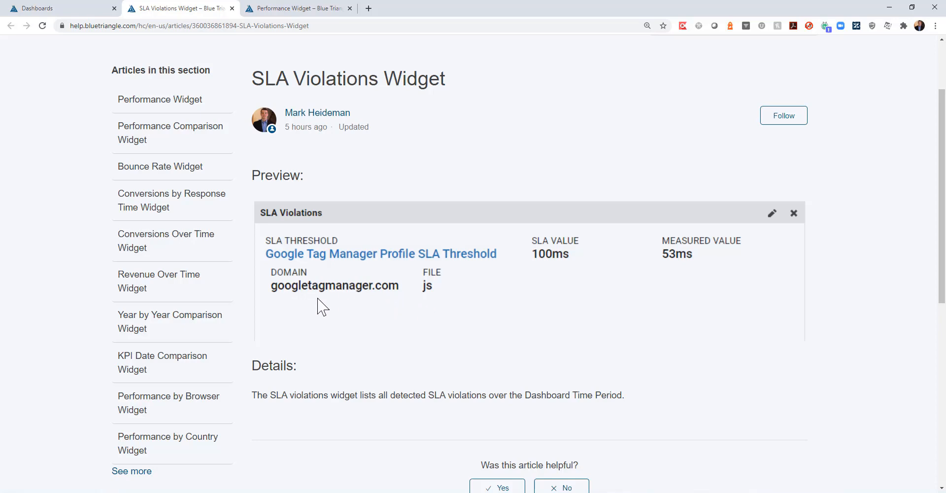
click(64, 8)
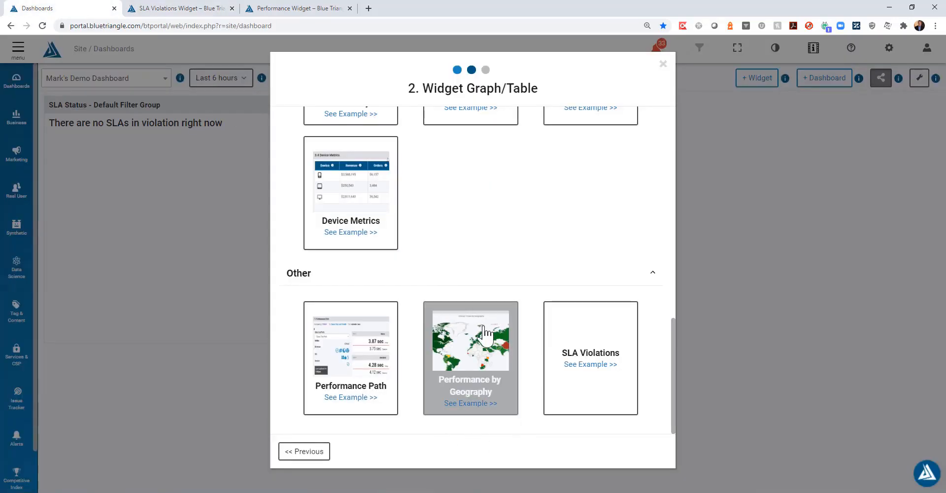
Go back to the widget types and choose the Real User Performance Summary table
click(321, 452)
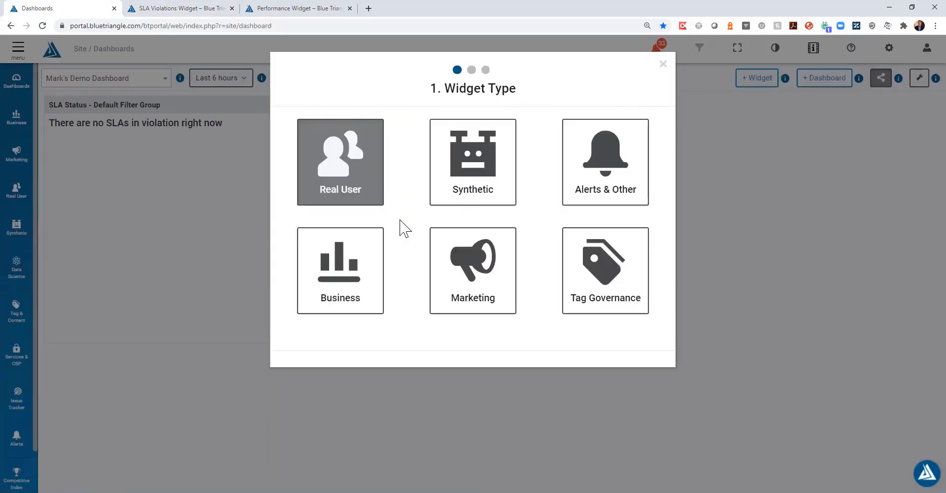
click(345, 192)
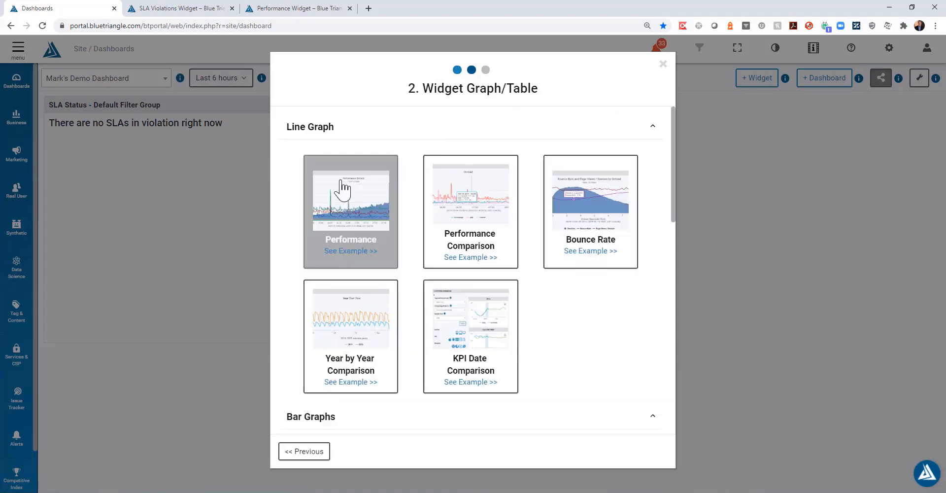
scroll(416, 246, down, 9)
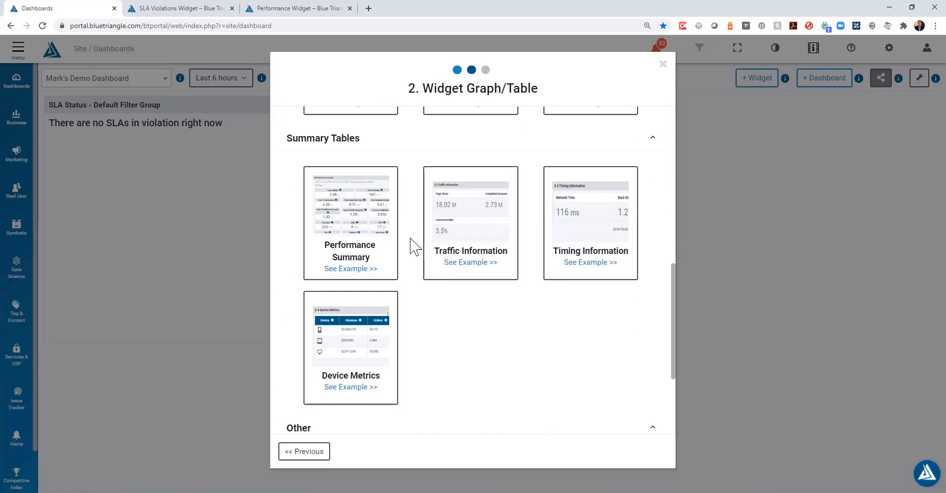
click(364, 237)
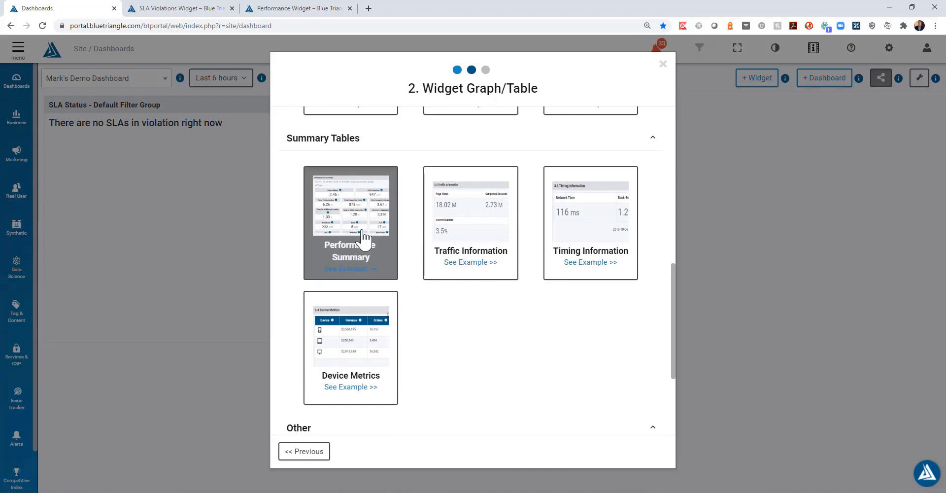
Title the widget "Performance Summary", add it to the dashboard, and make it taller to fit all its metrics
click(337, 197)
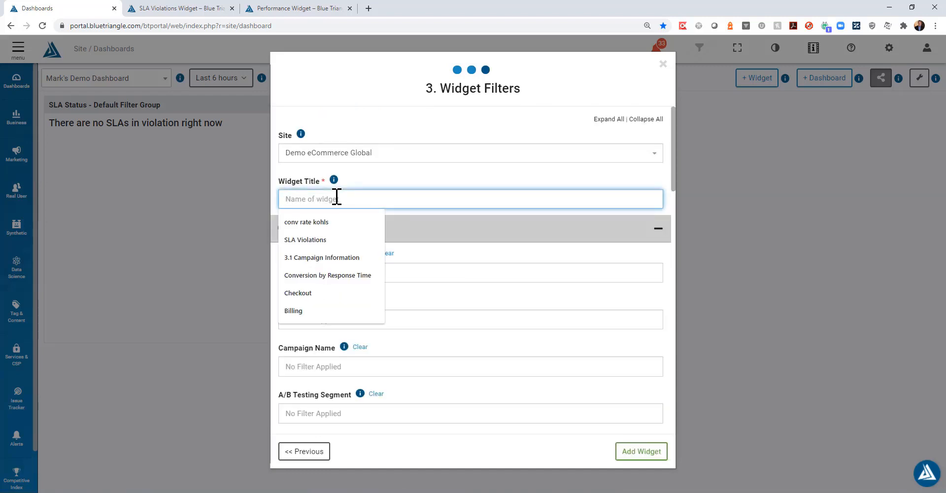
text(Performance)
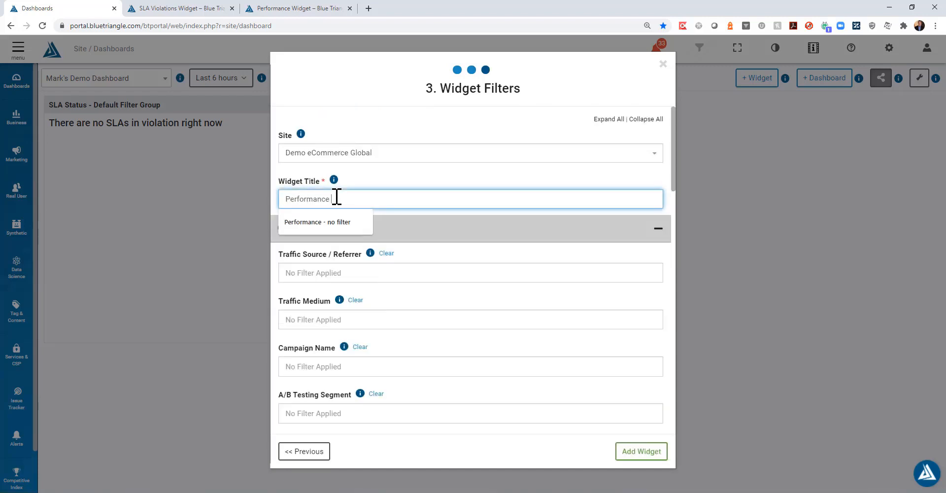
text( Summary)
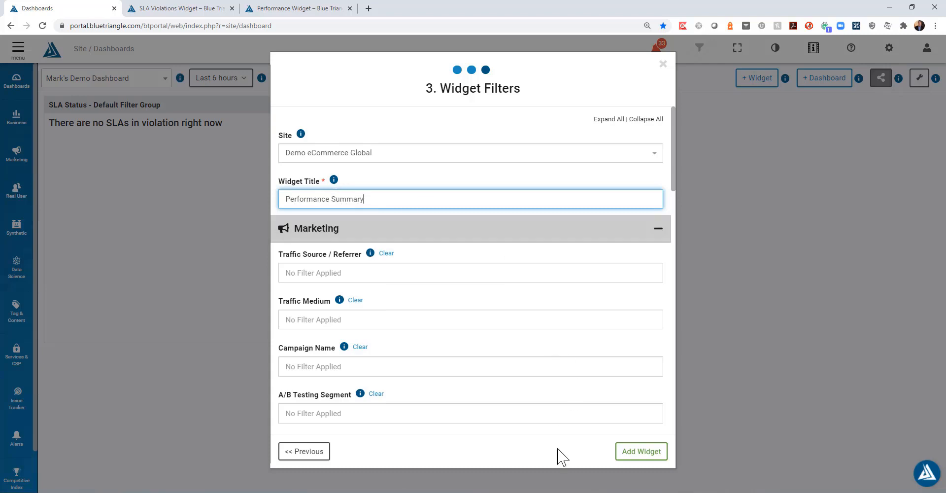
click(638, 461)
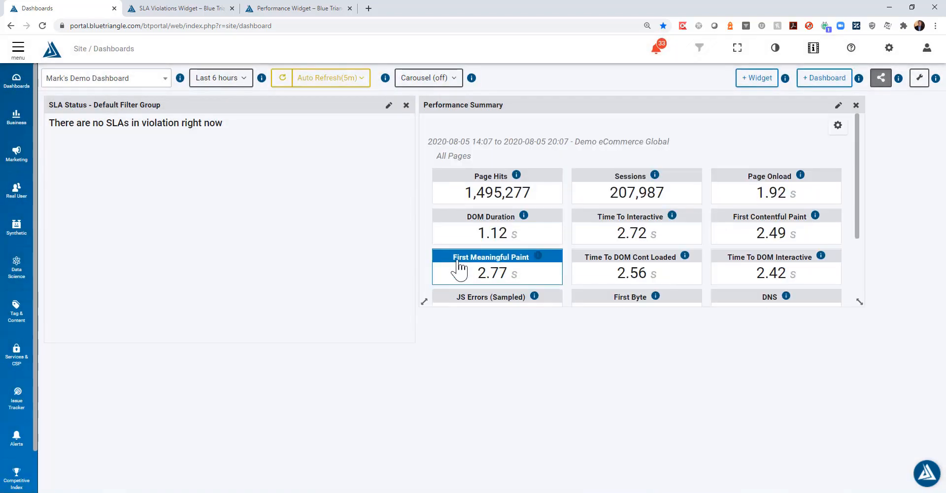
drag(860, 301, 865, 414)
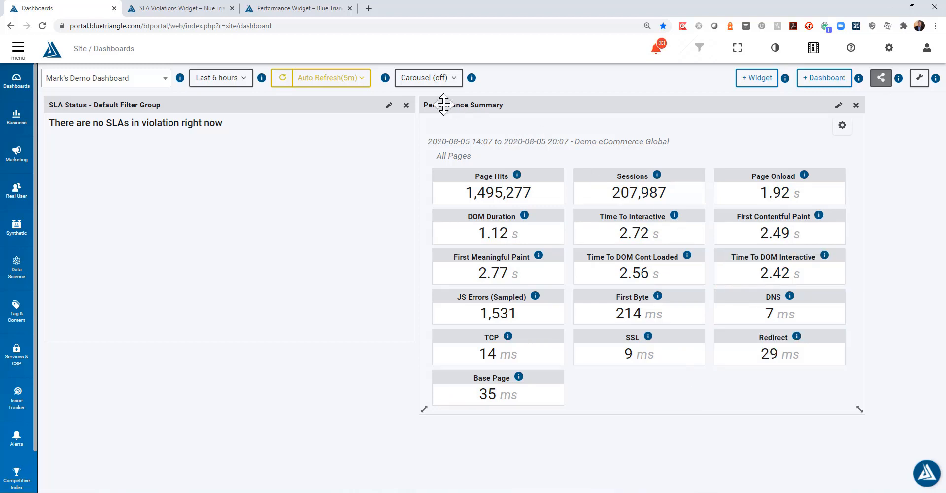
Start a new Synthetic widget with the Error Tracking and Performance graph
click(759, 80)
click(468, 193)
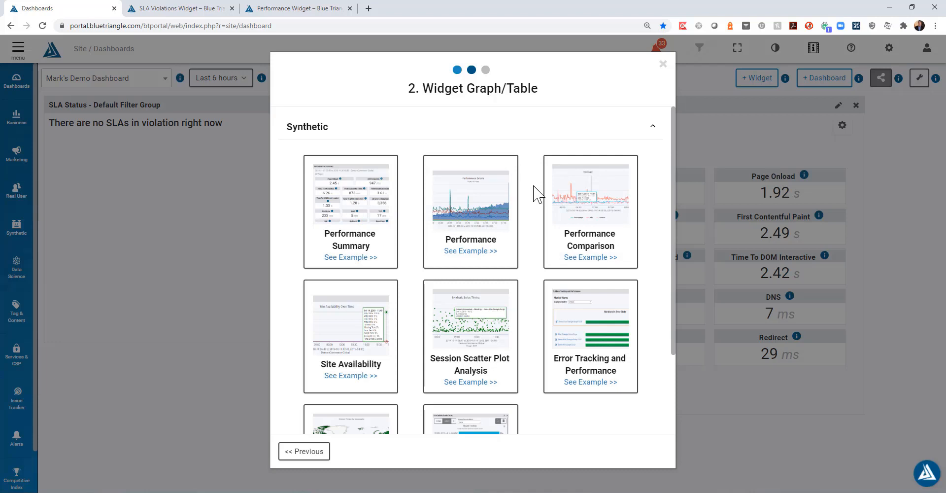
scroll(538, 194, down, 2)
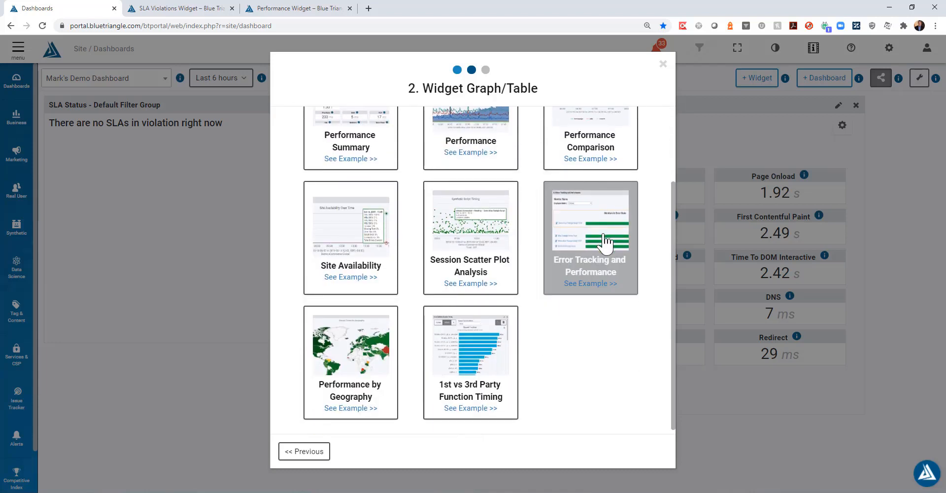
scroll(542, 237, up, 2)
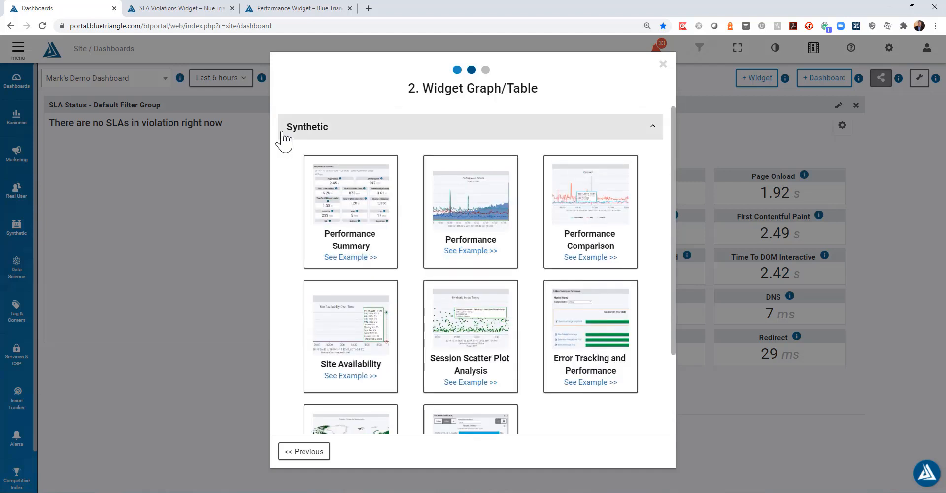
click(602, 354)
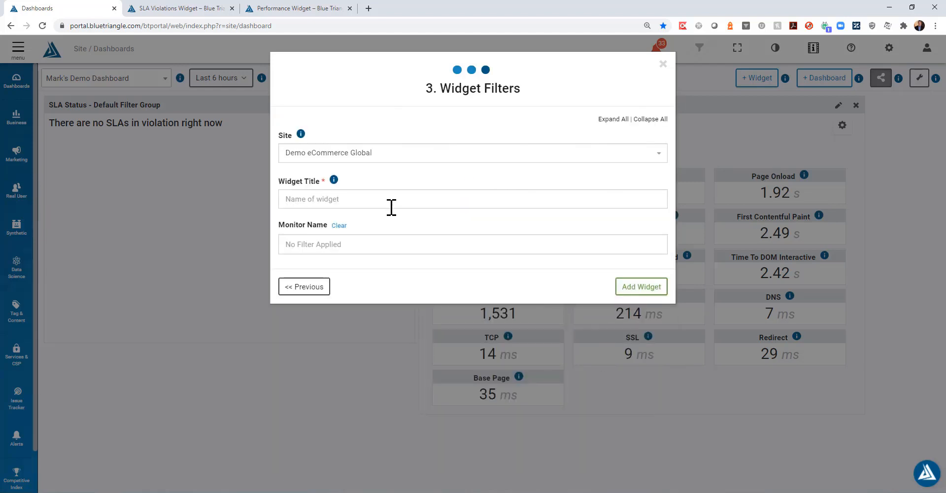
Title the widget "Error Tracking and Performance", add it, and narrow it to the width of the SLA Status widget
click(360, 204)
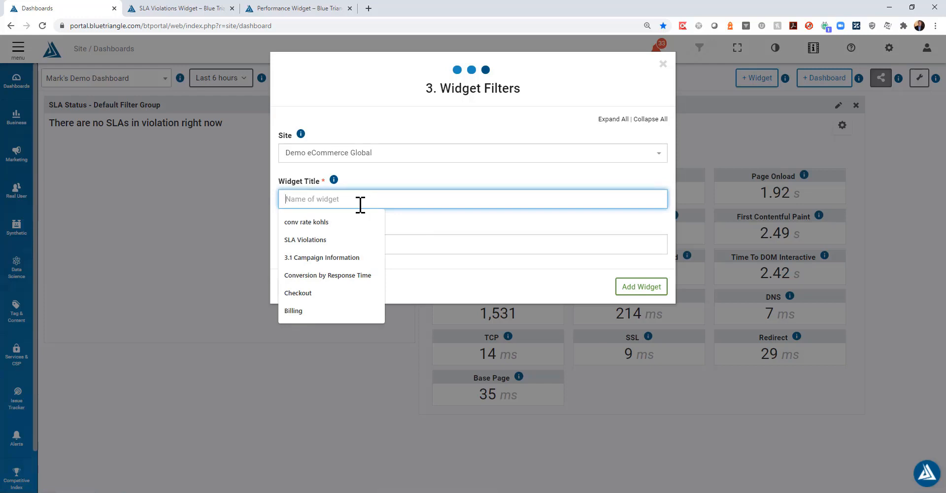
text(Error Tracking and Performance)
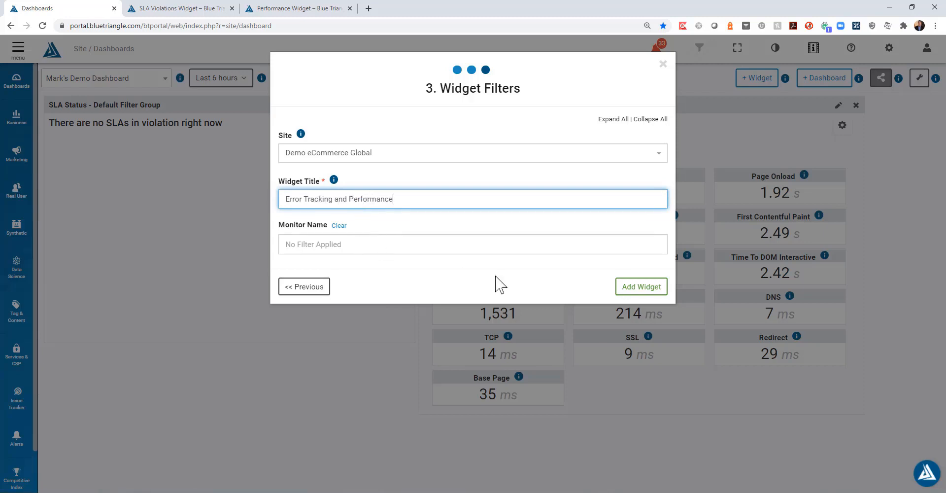
click(646, 290)
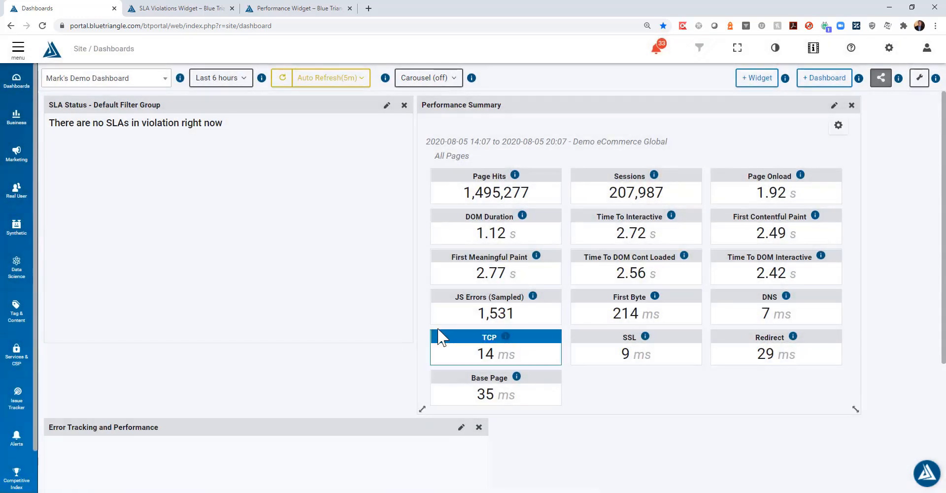
scroll(316, 320, down, 4)
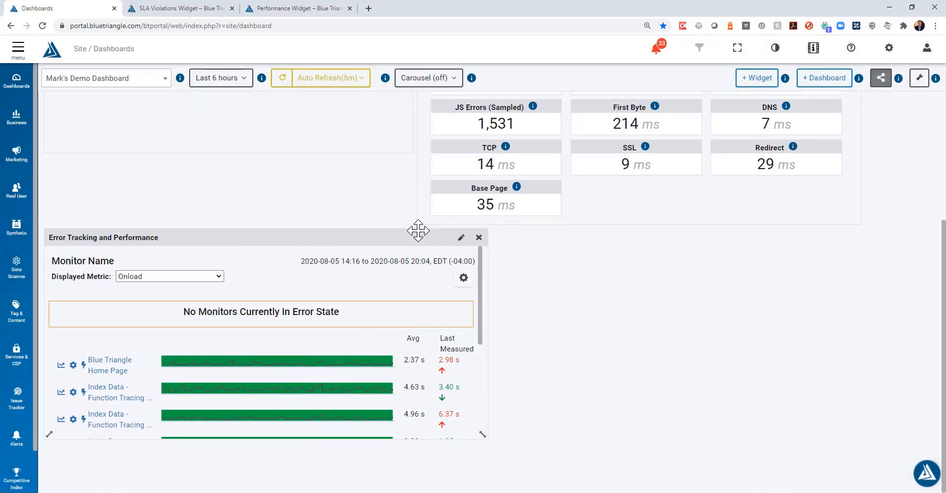
drag(488, 274, 414, 283)
In the Performance Summary metric settings, hide First Contentful Paint, Time To Interactive, DOM Duration and Page Onload
scroll(555, 391, up, 3)
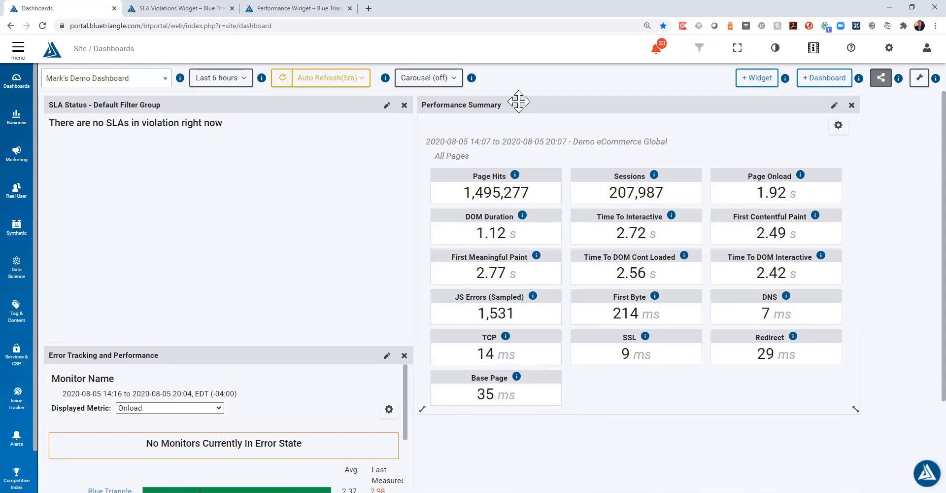
click(838, 126)
click(577, 228)
click(577, 212)
click(577, 195)
click(577, 196)
click(576, 212)
click(576, 228)
click(438, 228)
click(438, 212)
click(438, 195)
click(438, 180)
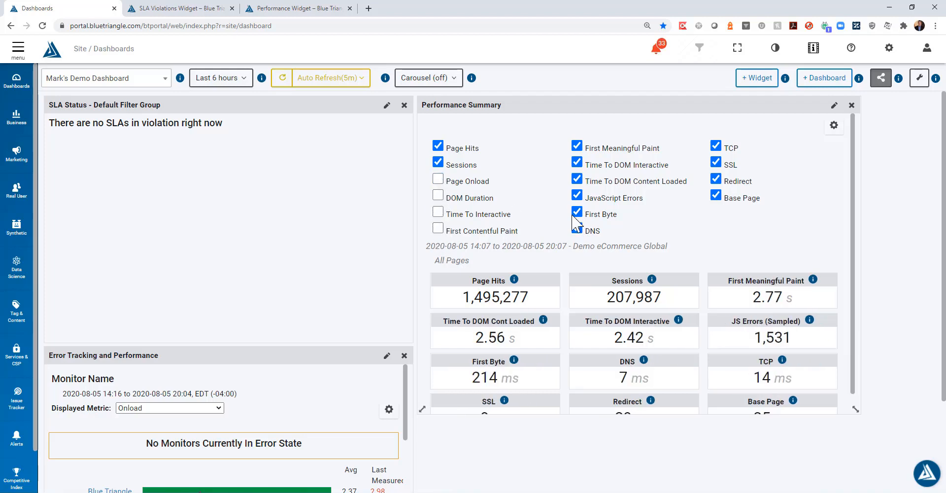
Hide the DNS, First Byte, JavaScript Errors, Base Page and Redirect metrics in Performance Summary
click(576, 229)
click(576, 213)
click(577, 195)
click(718, 195)
click(718, 179)
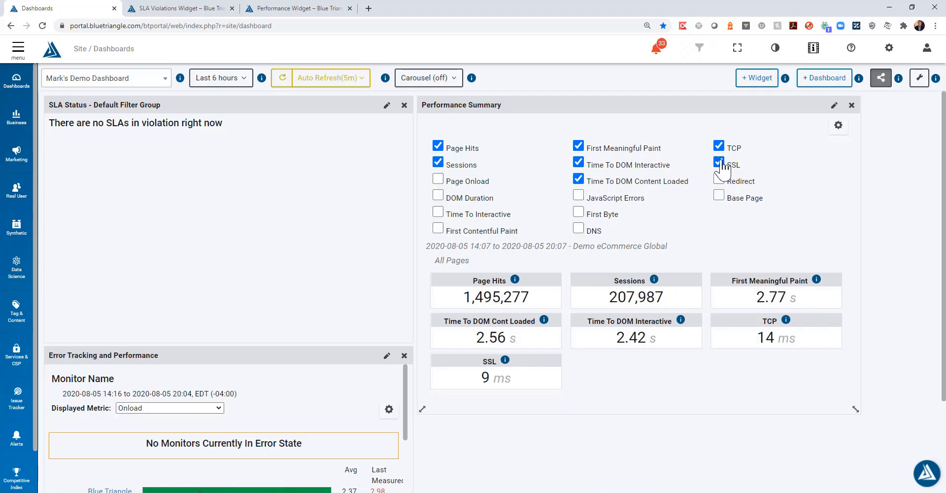
Hide SSL, TCP, Time To DOM Content Loaded, Time To DOM Interactive and First Meaningful Paint in Performance Summary
click(720, 163)
click(718, 146)
click(578, 180)
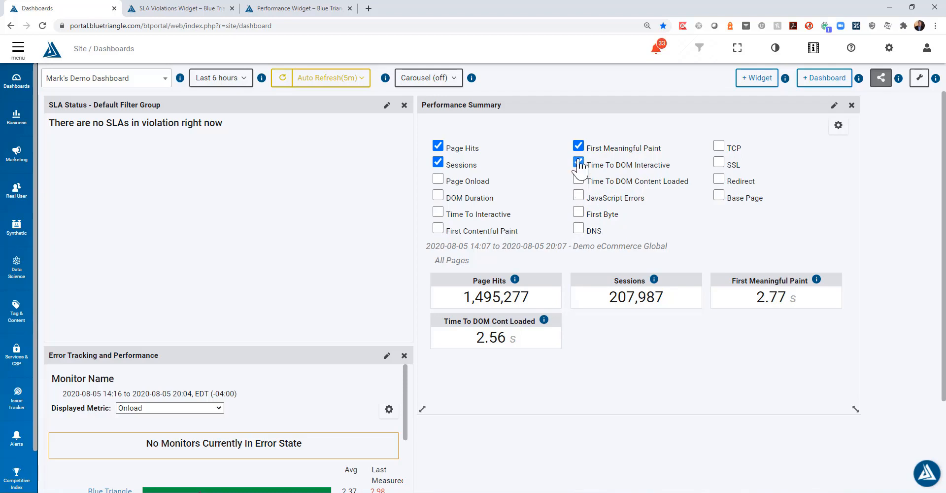
click(578, 163)
click(578, 146)
Show Page Onload and Time To Interactive in Performance Summary, close its settings, and shorten the widget around the remaining metrics
click(438, 179)
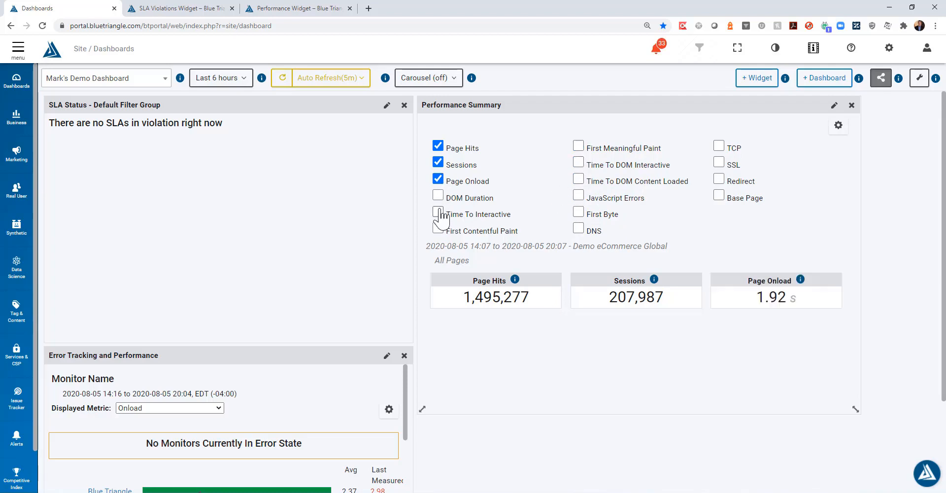
click(438, 212)
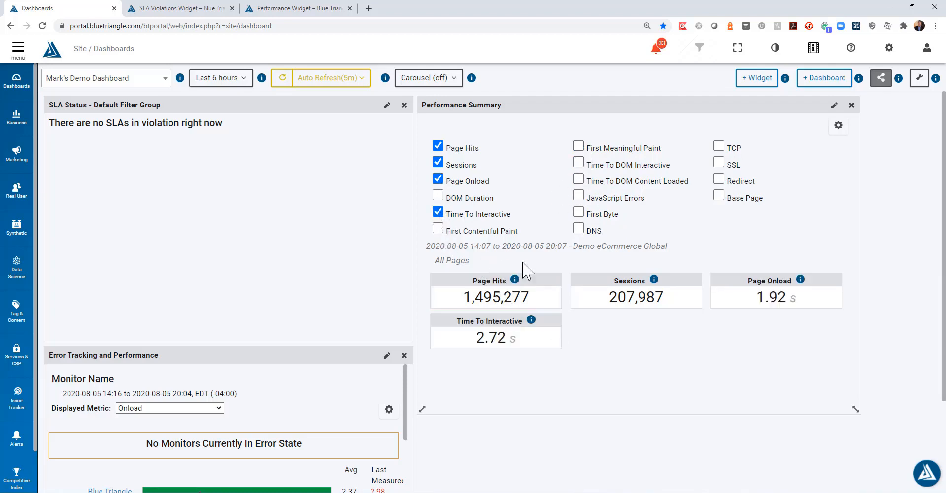
click(630, 251)
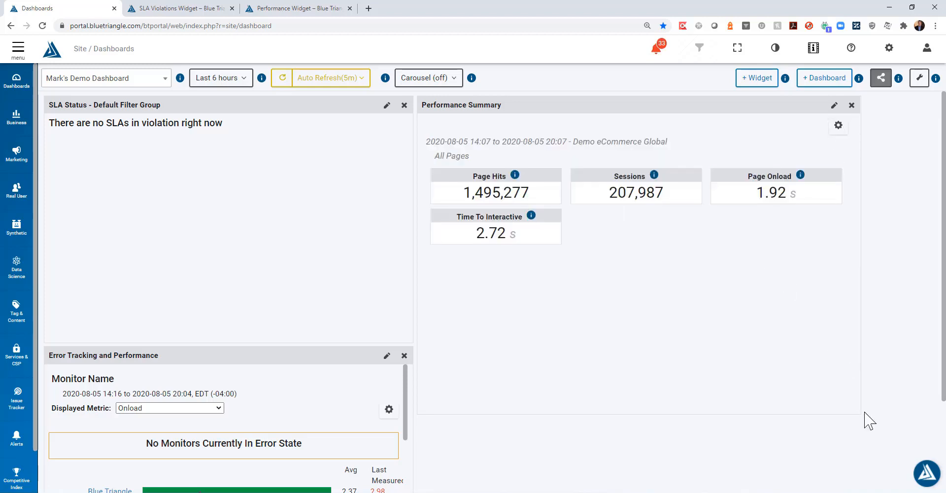
drag(855, 409, 853, 264)
Move the Error Tracking and Performance widget below Performance Summary and enlarge it to the same width and a greater height
scroll(591, 326, down, 3)
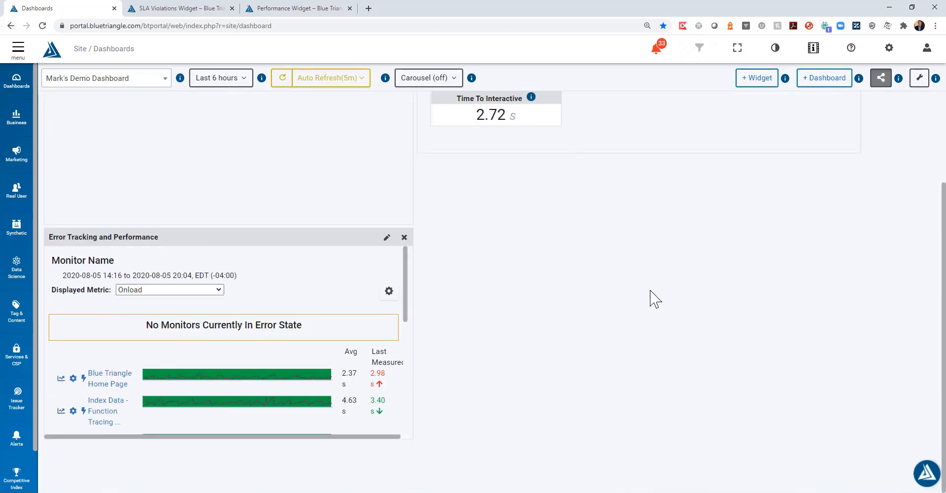
drag(345, 234, 729, 433)
scroll(710, 227, up, 1)
drag(668, 129, 671, 349)
scroll(714, 335, down, 6)
scroll(869, 301, down, 1)
drag(783, 436, 858, 491)
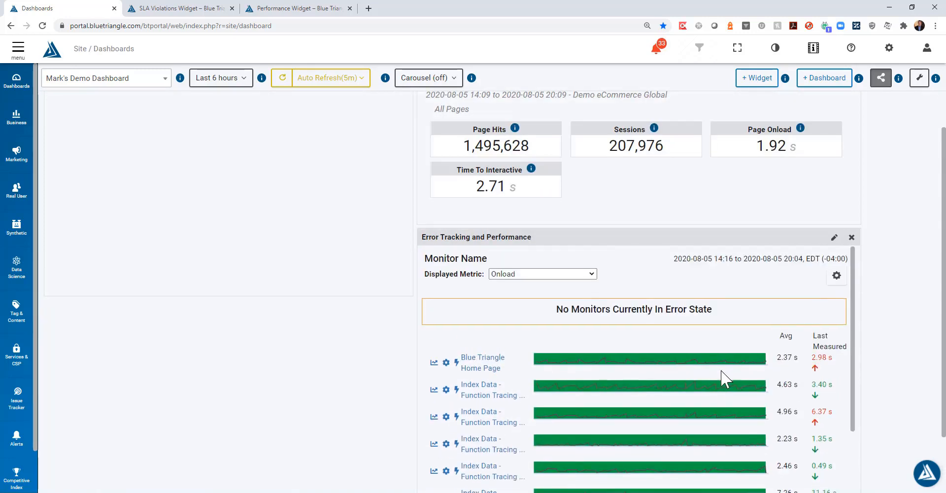
Examine the monitor graph readings and displayed metric choices in Error Tracking and Performance, and open its display settings
scroll(916, 227, down, 2)
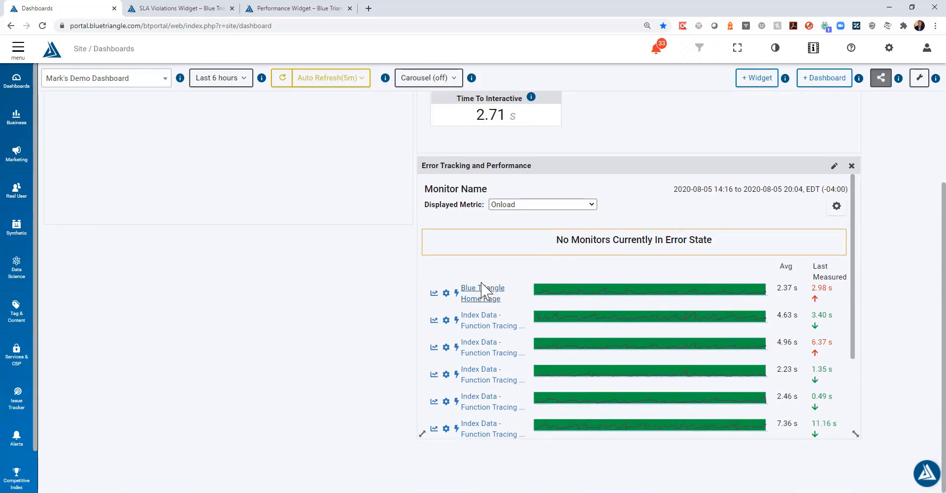
mouse_move(575, 295)
click(593, 205)
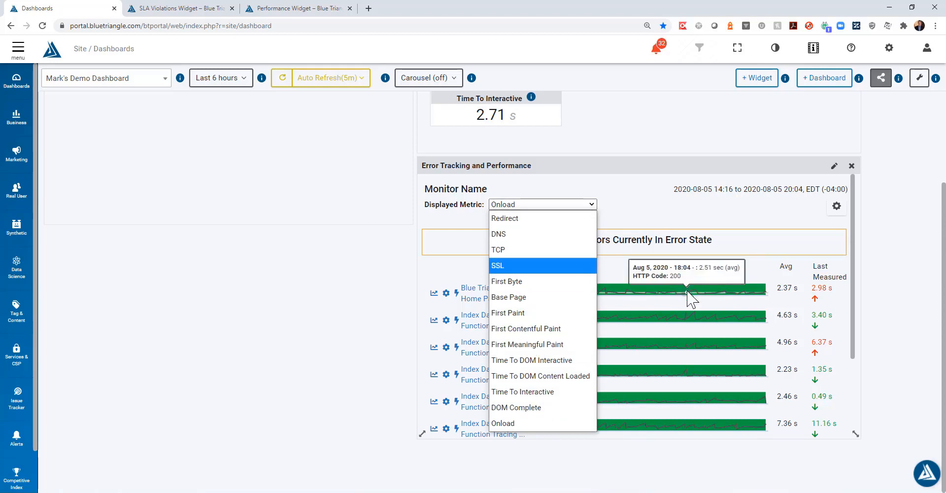
click(604, 205)
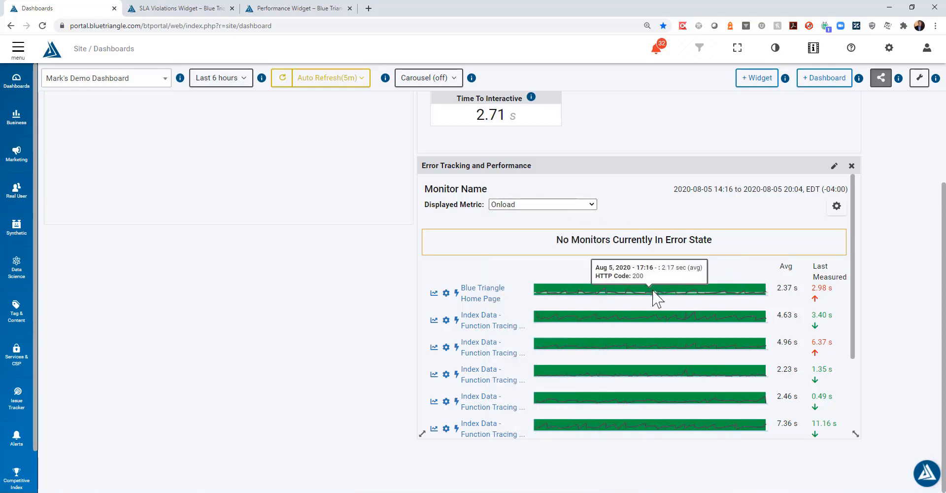
click(837, 207)
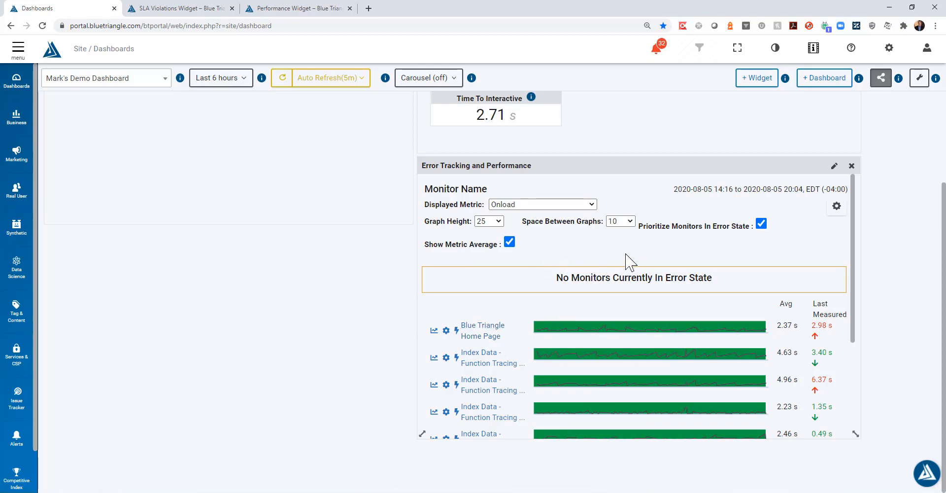
Close the Error Tracking and Performance display settings and choose Synthetic's 1st vs 3rd Party Function Timing as a new dashboard widget
click(837, 206)
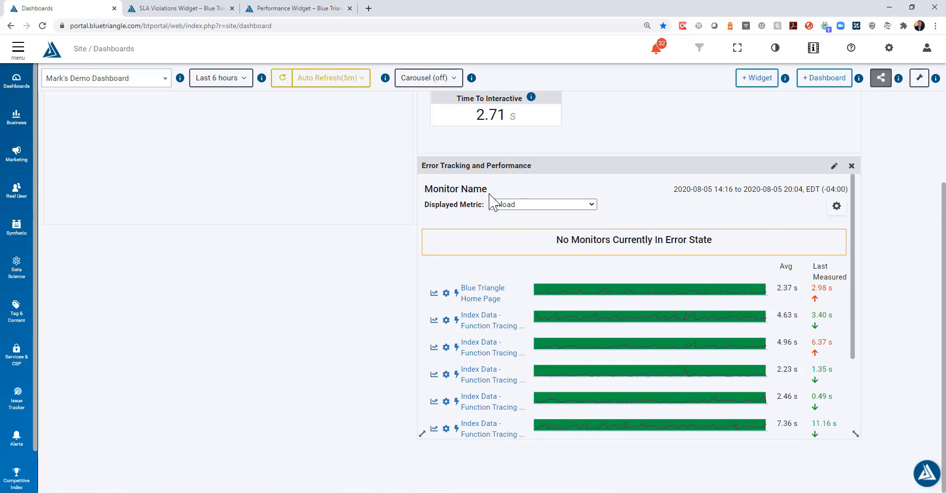
click(762, 82)
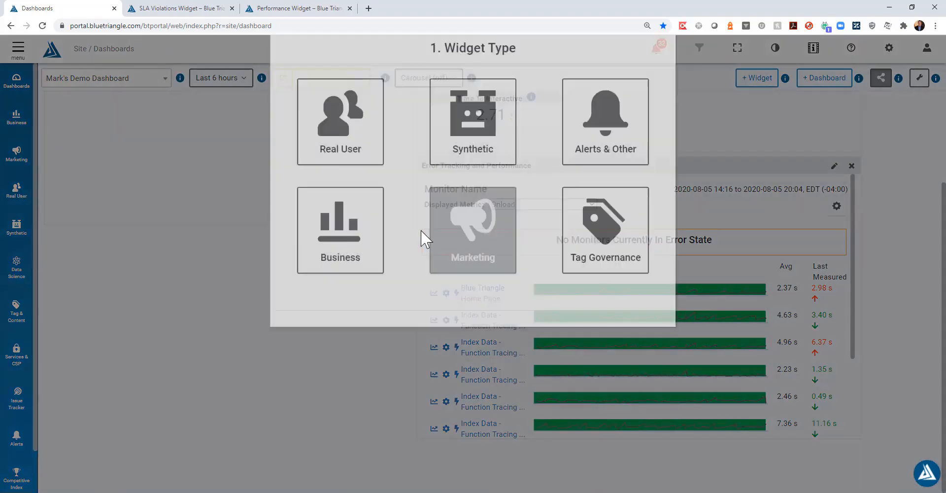
click(443, 184)
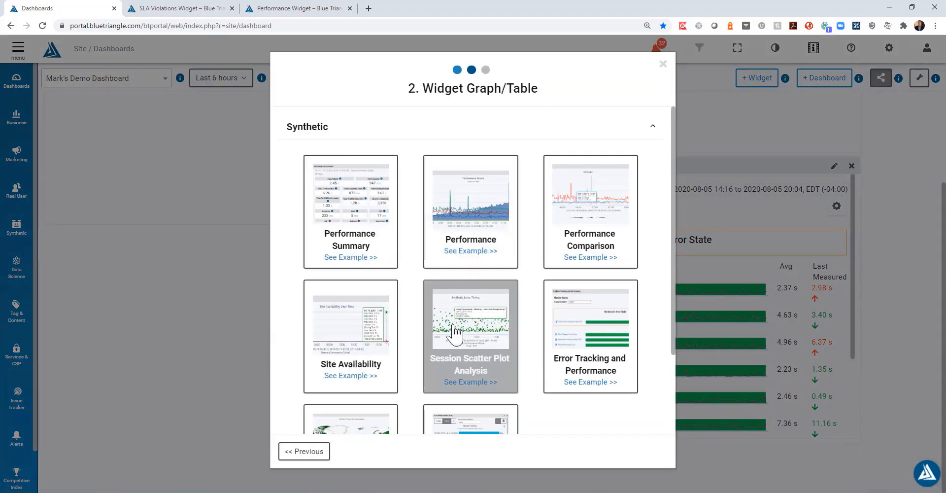
scroll(455, 332, down, 3)
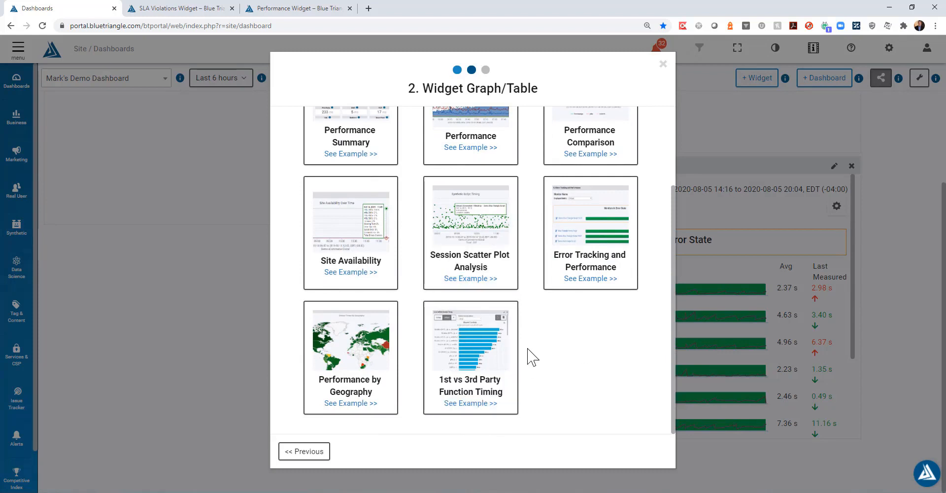
click(484, 357)
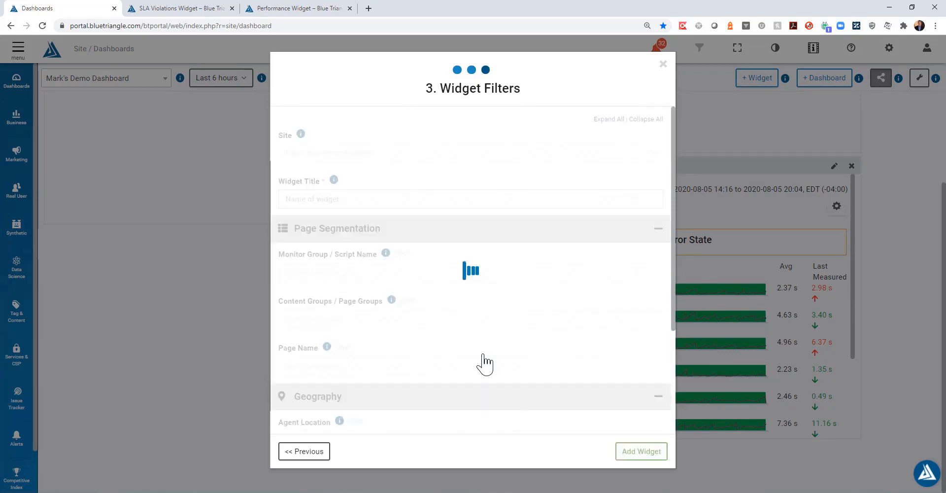
Title the widget "1st v 3rd Party Function Timing", leave its filters unapplied, and add it to the dashboard
click(341, 200)
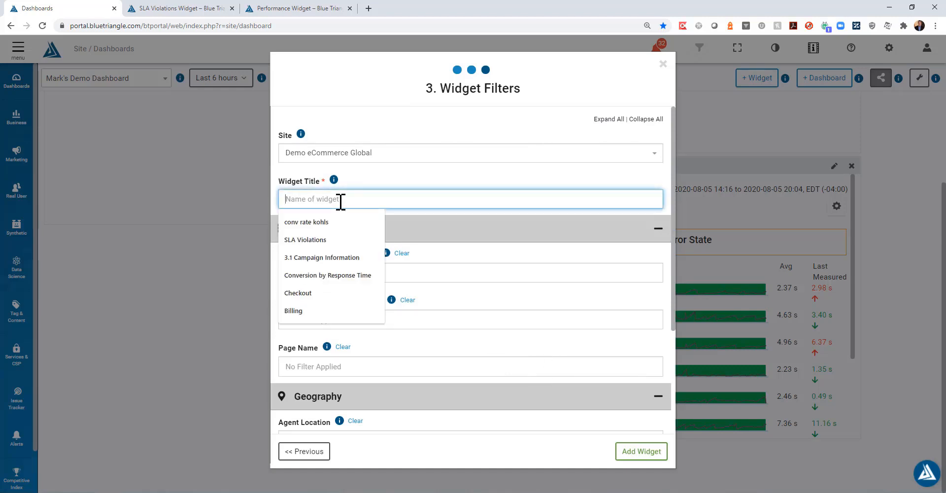
text(1)
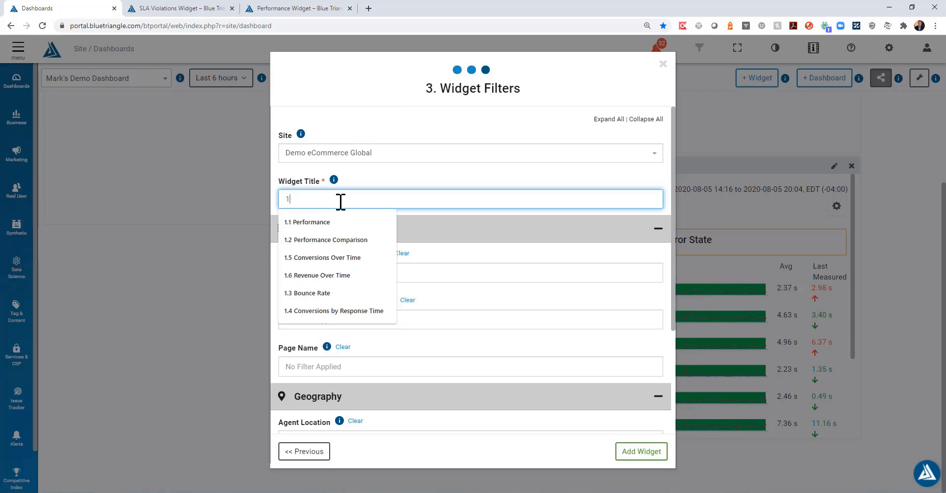
text(st v 3rd Party Function Timing)
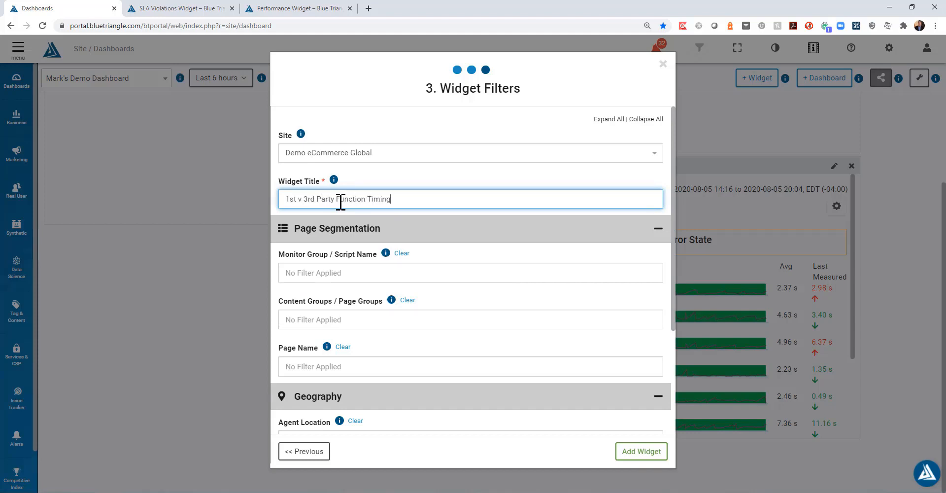
scroll(369, 265, down, 3)
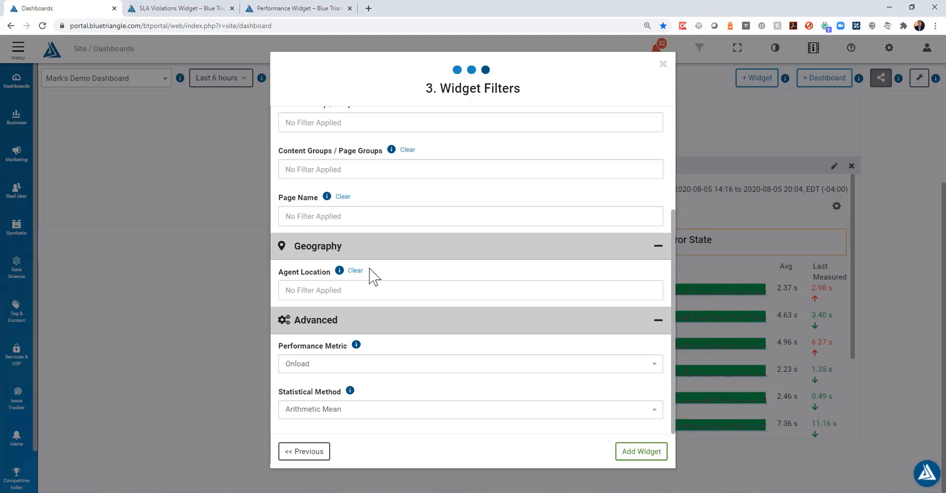
click(656, 456)
scroll(412, 403, down, 3)
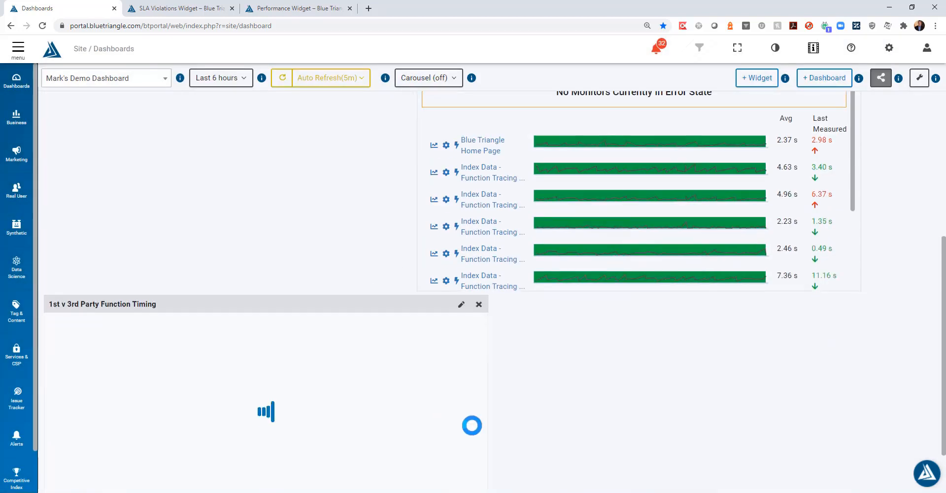
scroll(352, 333, down, 2)
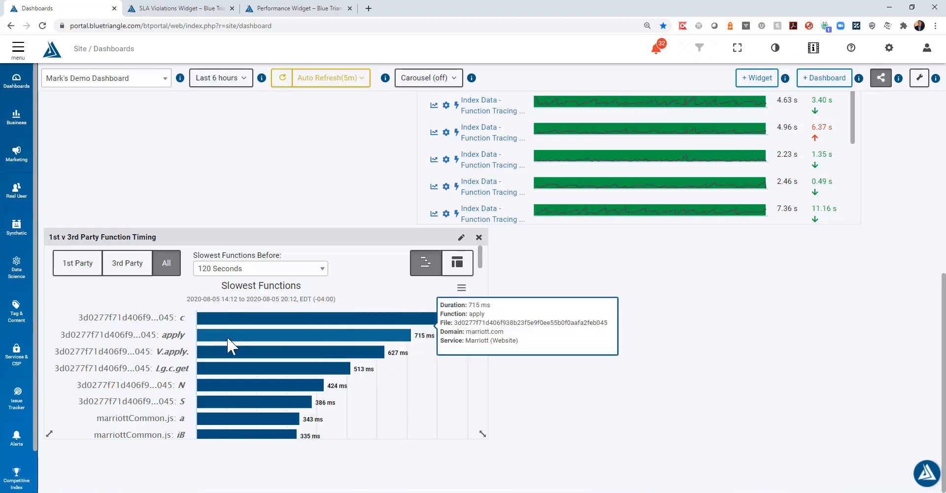
Review the function timing widget's 3rd Party, 1st Party and All filters, its table view, and its Slowest Functions chart
click(141, 271)
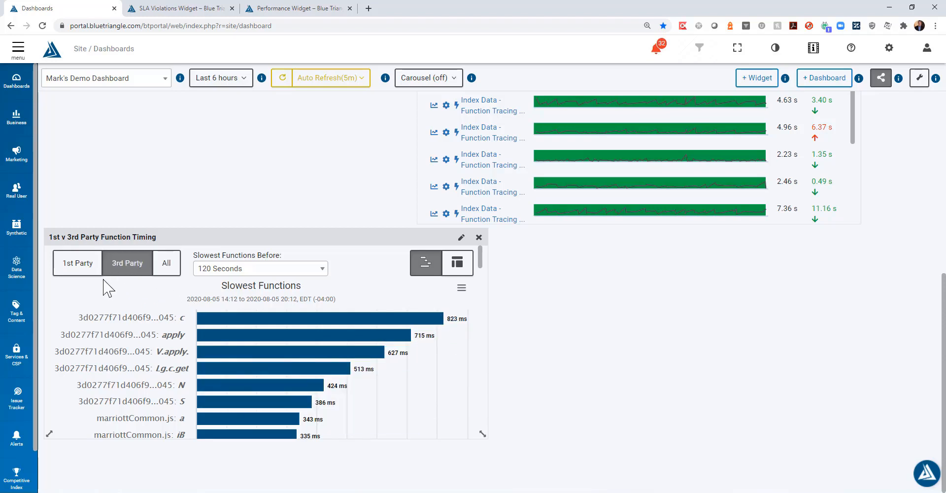
click(89, 275)
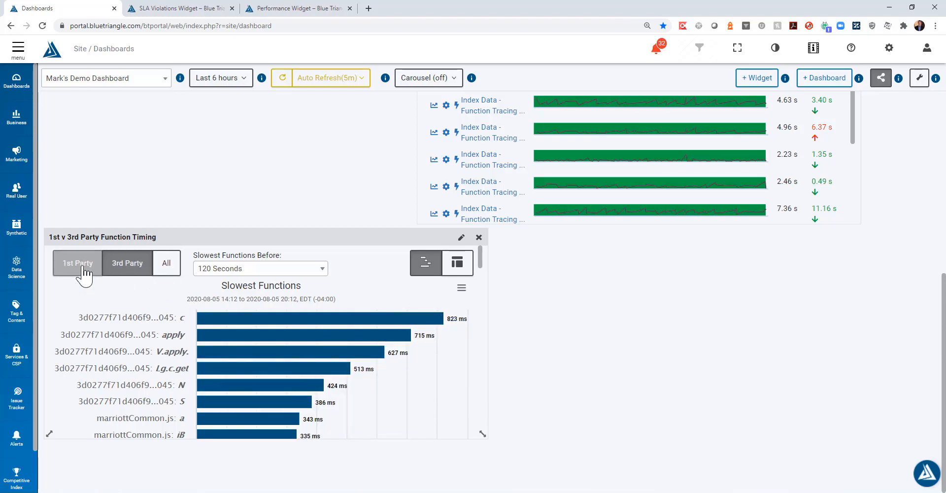
click(169, 269)
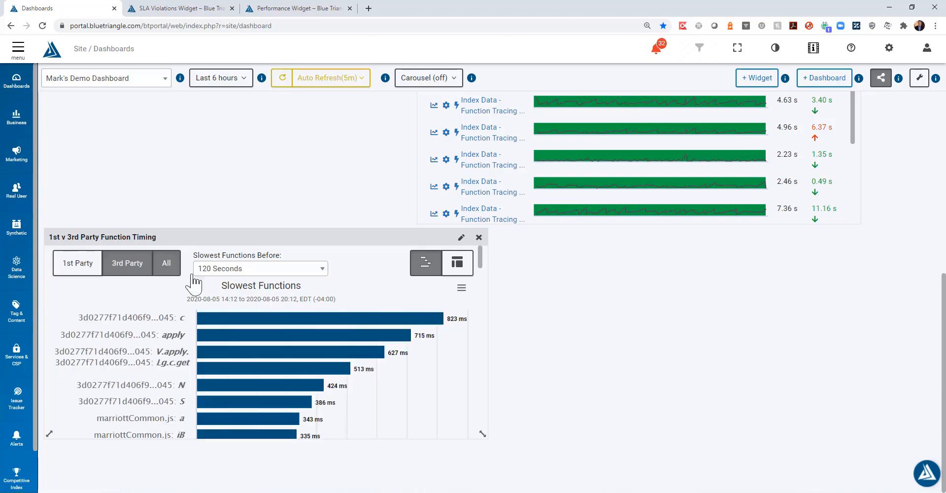
click(466, 271)
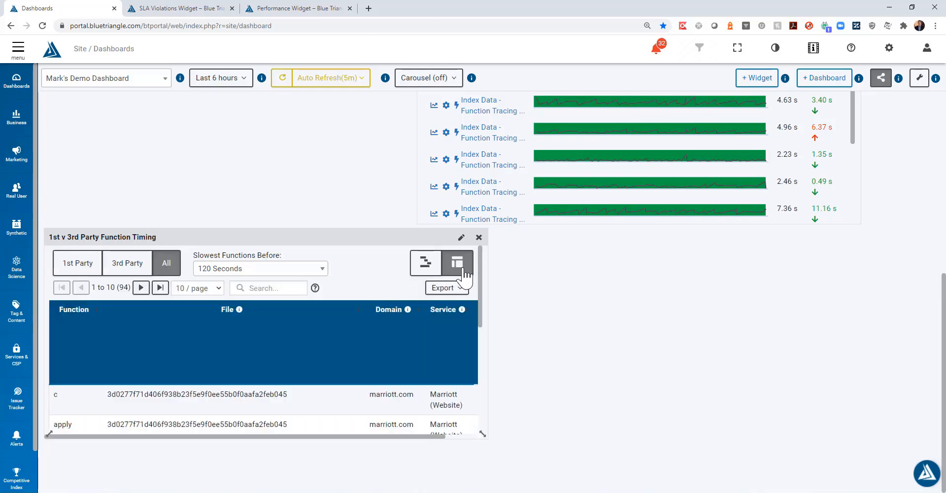
click(423, 270)
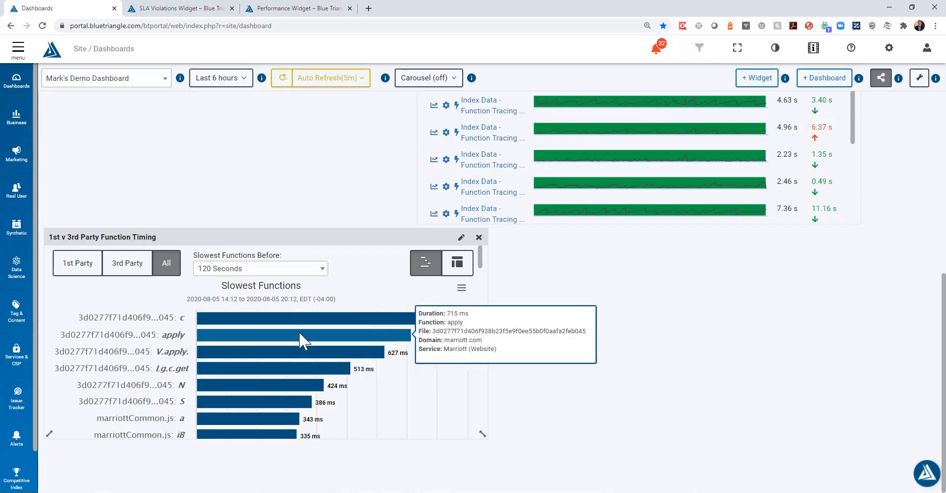
Add a Top Priorities (Anomaly Detection) widget from Alerts & Other with the title "Top Priorities"
click(756, 80)
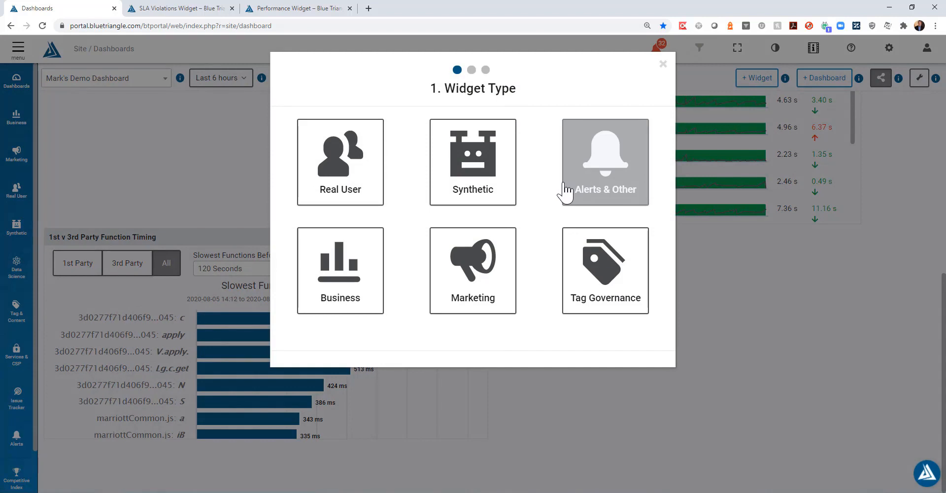
click(606, 186)
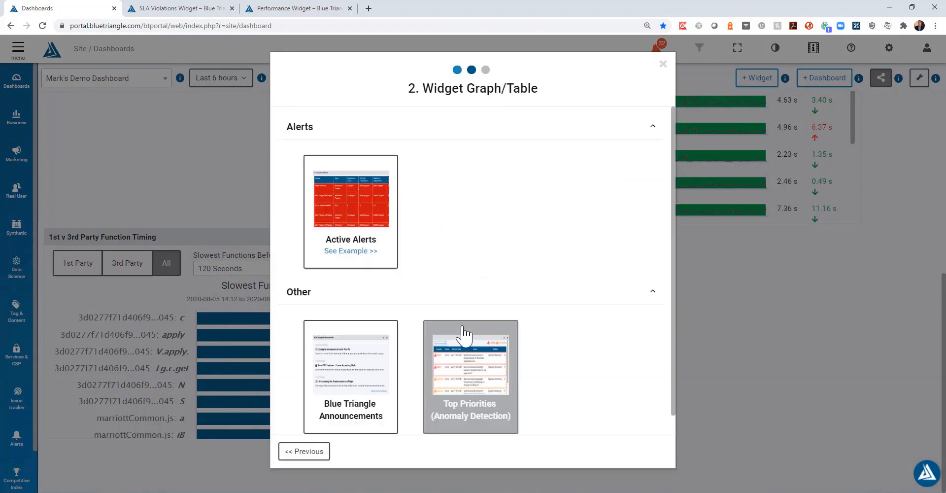
click(496, 392)
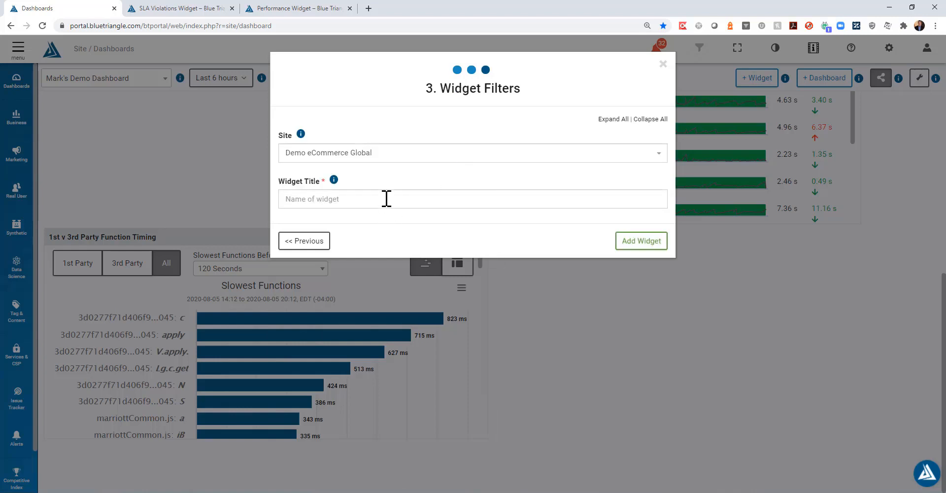
click(386, 199)
text(Top)
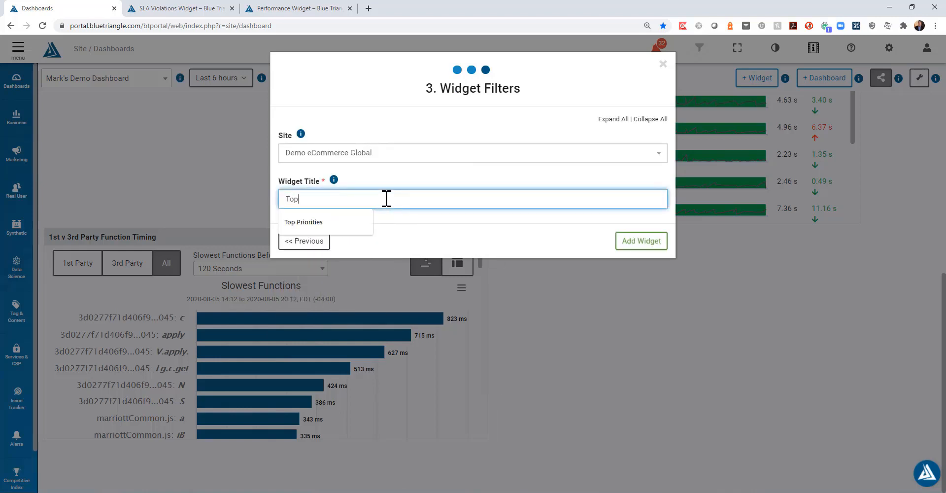
text( Priorities)
click(641, 241)
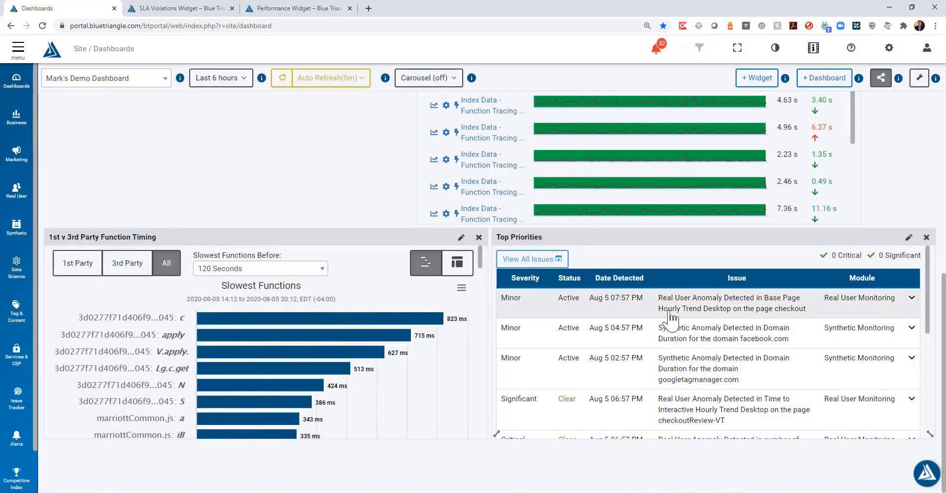
Expand the Base Page anomaly for the checkout page, examine its Real User Performance Detail timings, and return to the dashboard
scroll(664, 322, up, 2)
scroll(917, 195, down, 2)
click(893, 299)
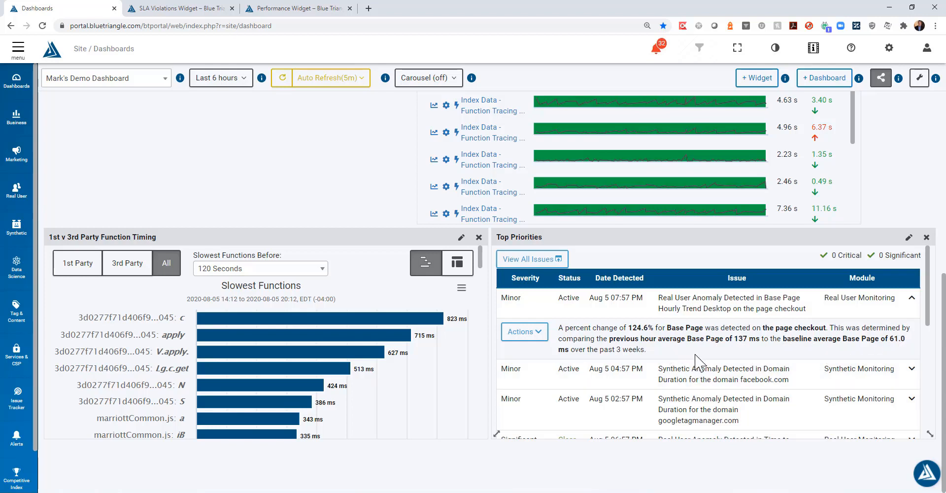
click(526, 334)
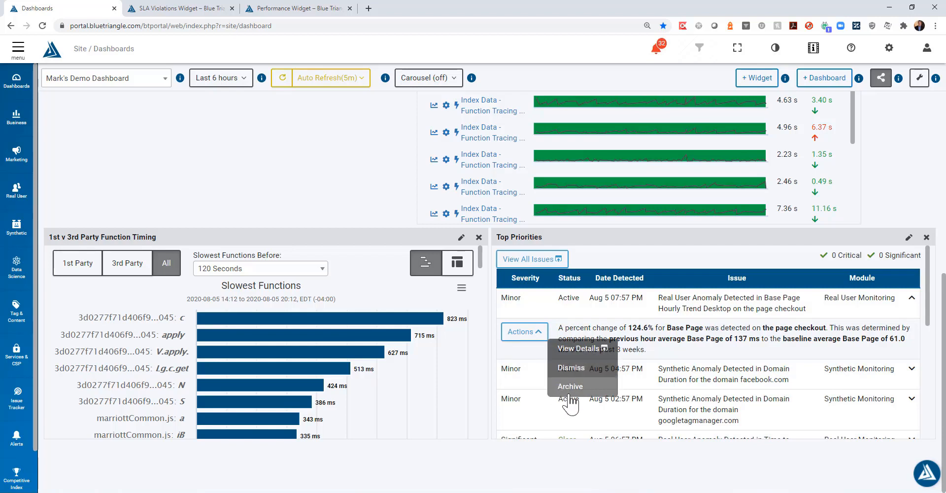
click(584, 350)
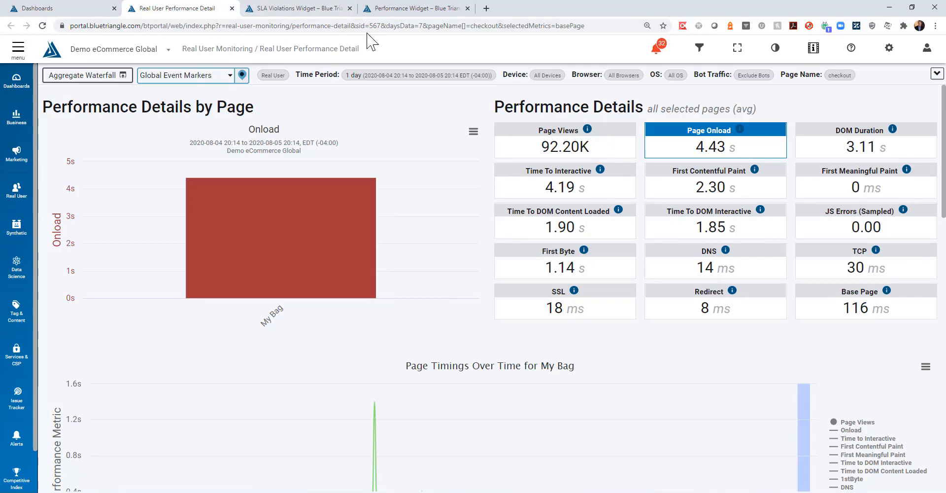
scroll(448, 184, down, 5)
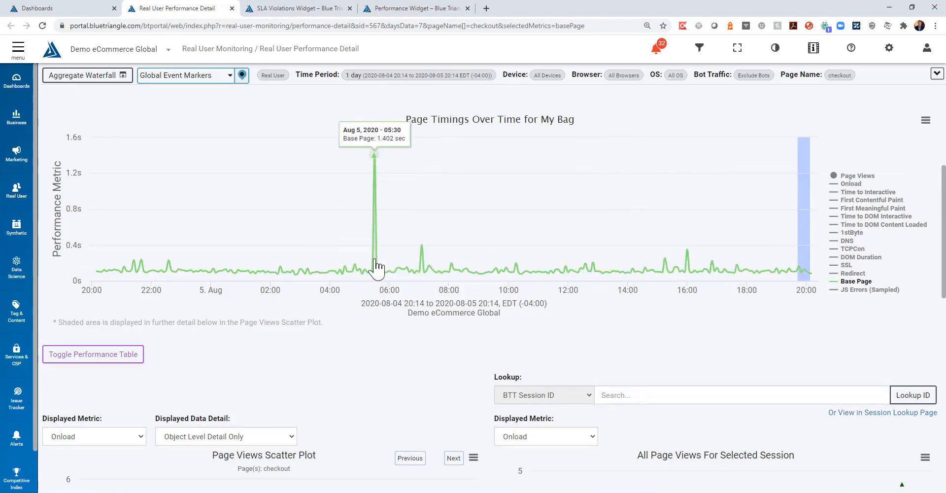
click(86, 6)
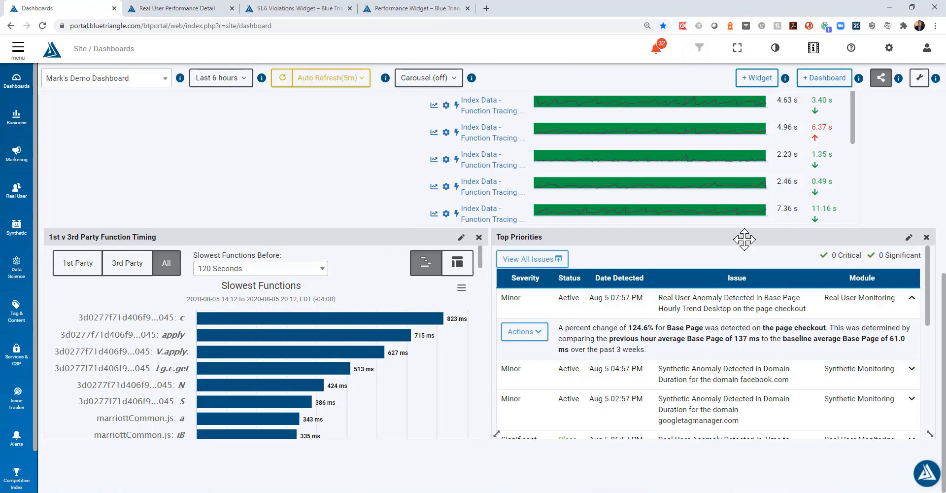
Add the Revenue Opportunity bar graph from the Business widget type, keeping its default title
click(756, 77)
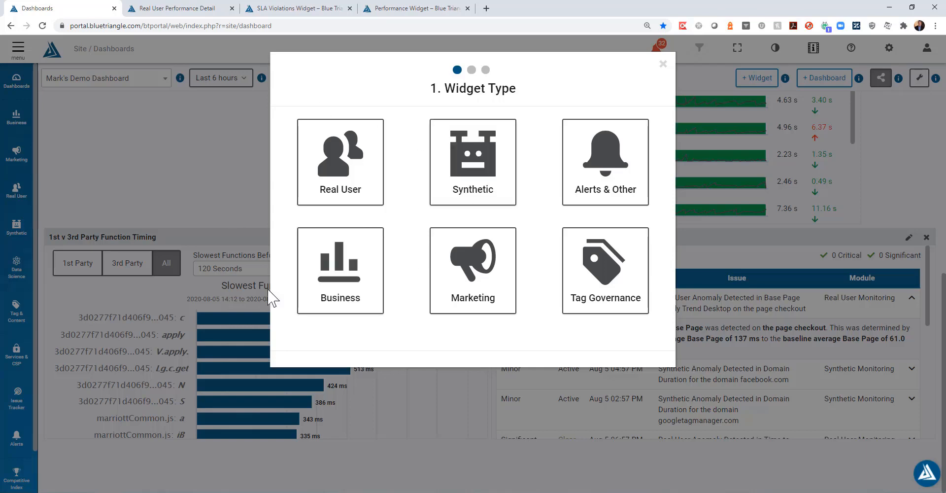
click(351, 296)
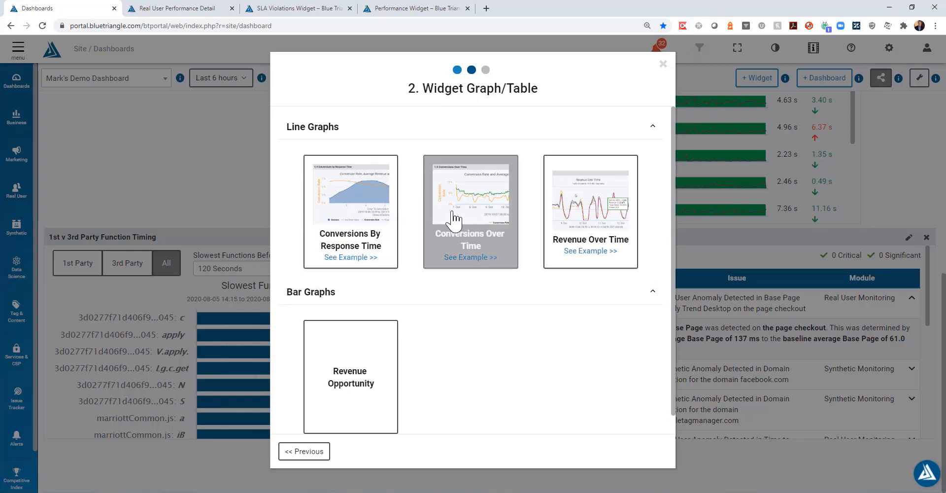
scroll(583, 211, down, 1)
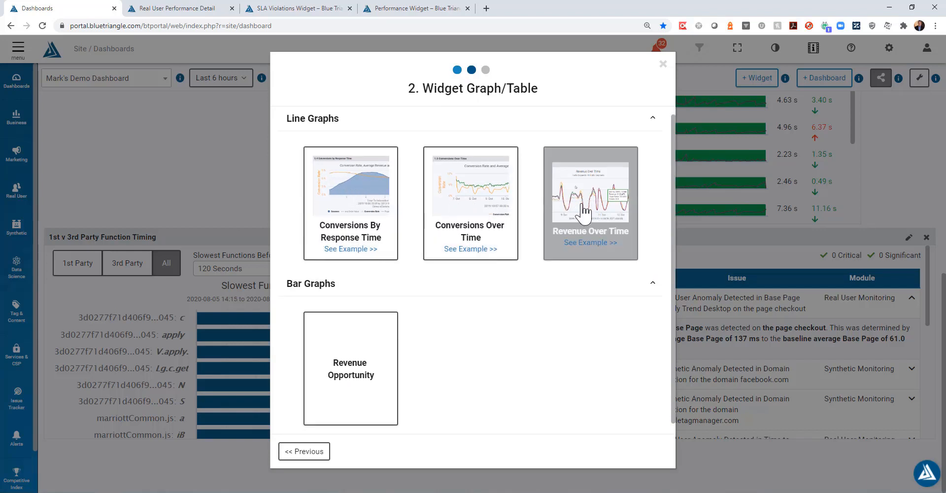
click(367, 370)
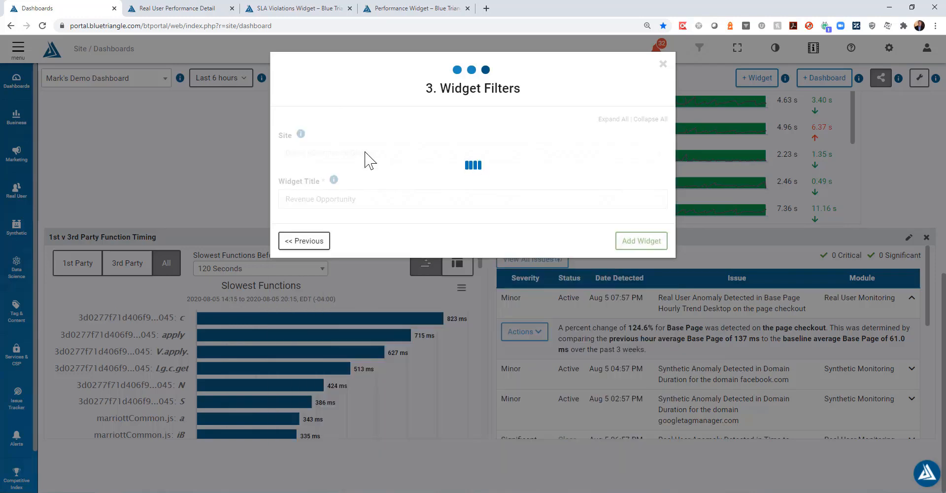
click(642, 241)
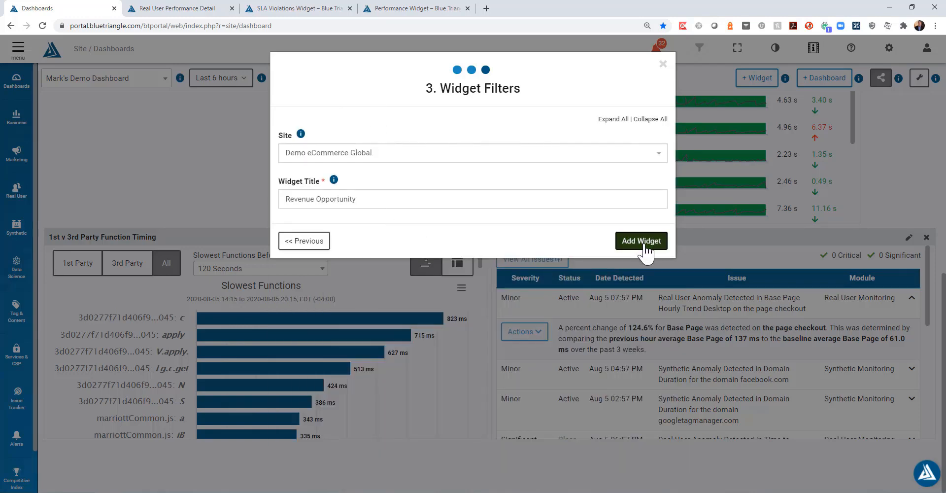
scroll(412, 270, down, 5)
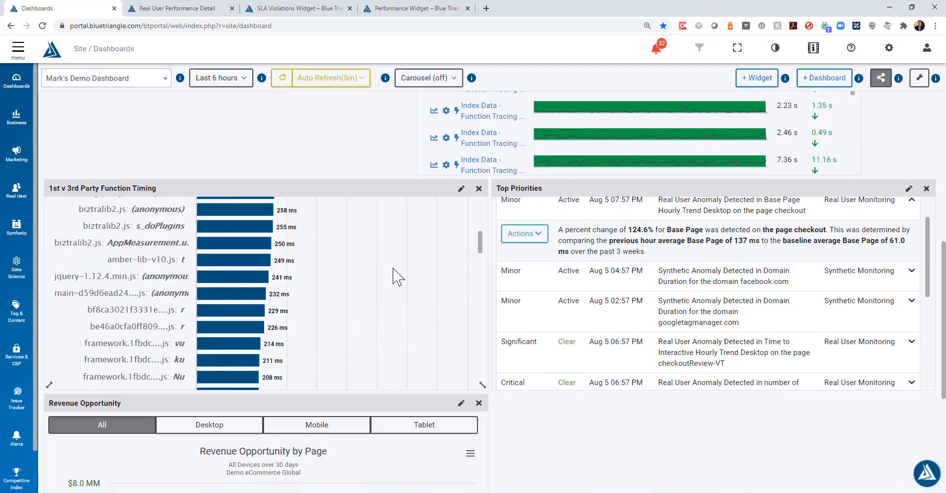
scroll(643, 429, down, 5)
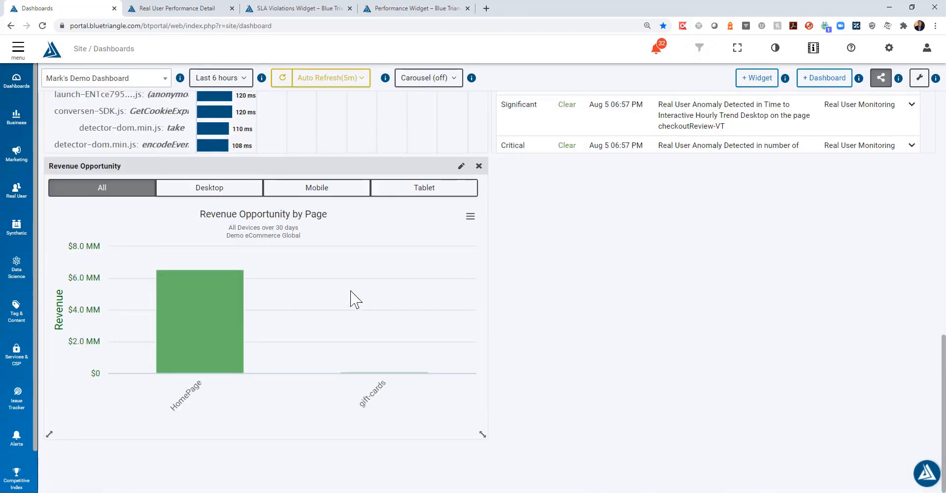
Expand the Business Analytics navigation section to locate the Revenue Opportunity report, and collapse the navigation again
mouse_move(219, 315)
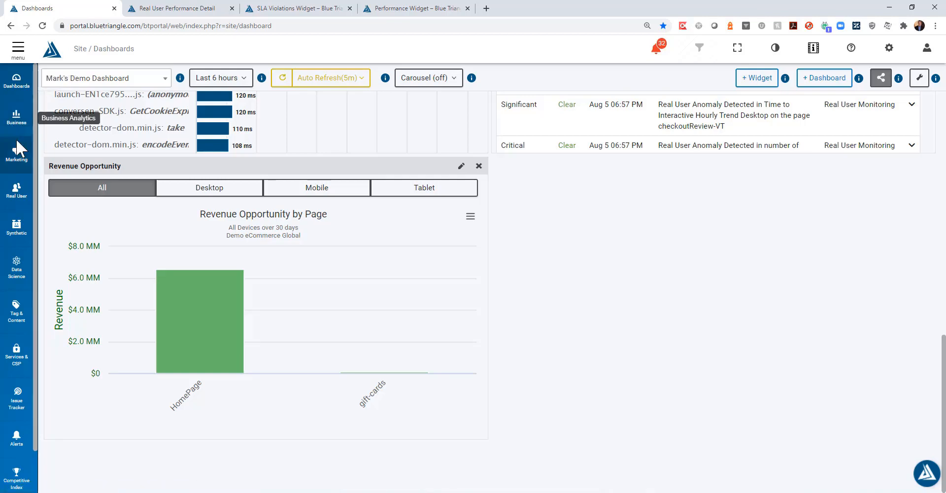
click(17, 118)
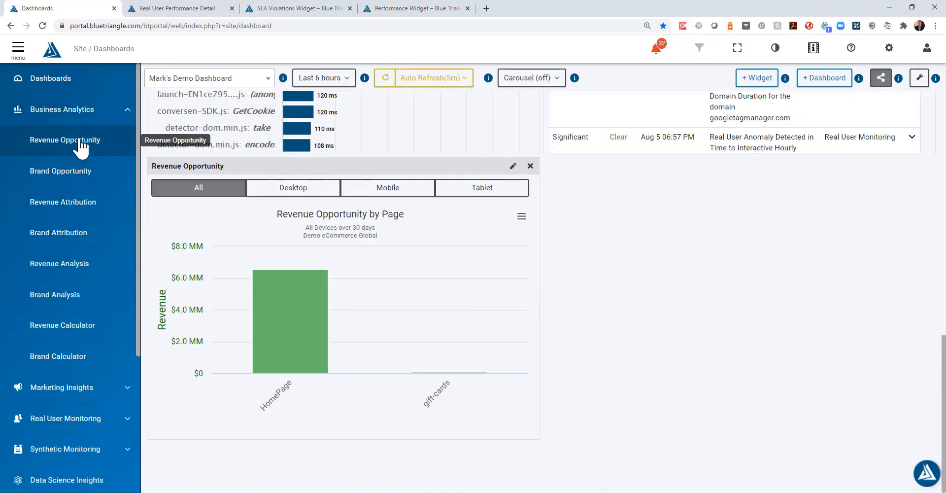
click(14, 49)
click(14, 129)
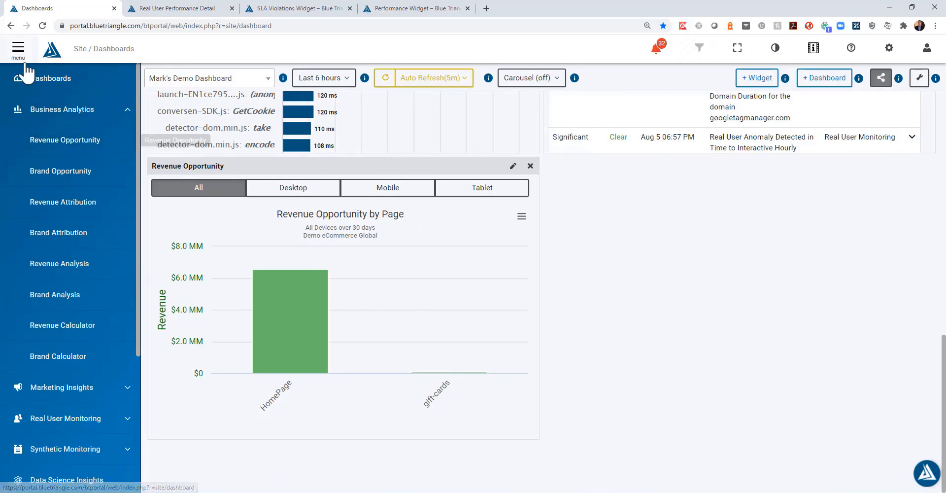
click(18, 48)
Compare the Revenue Opportunity by Page chart across the All, Desktop, Mobile and Tablet filters, ending on Desktop
click(217, 196)
click(148, 195)
click(218, 200)
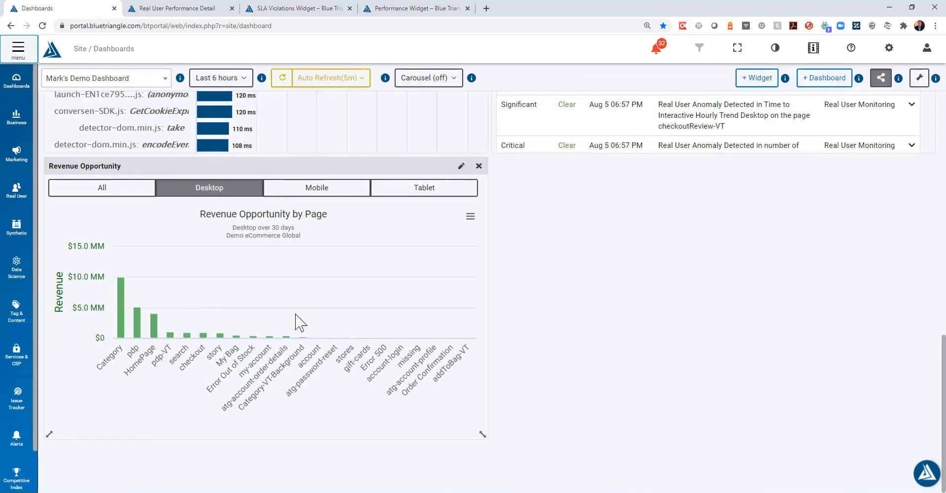
click(326, 193)
click(421, 189)
click(207, 192)
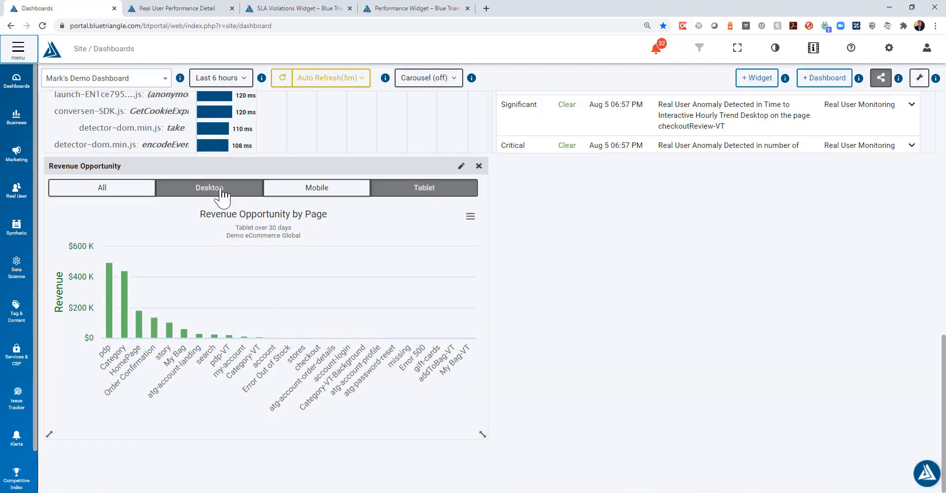
click(132, 193)
click(207, 193)
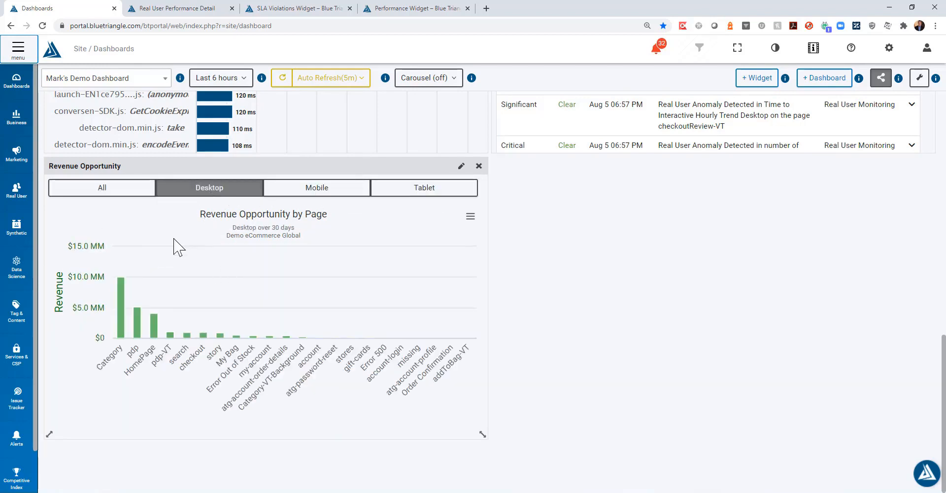
Review the finished dashboard back up to its SLA Status and Performance Summary widgets, and switch to the presentation slides
scroll(592, 264, up, 10)
scroll(668, 264, up, 2)
scroll(266, 244, up, 10)
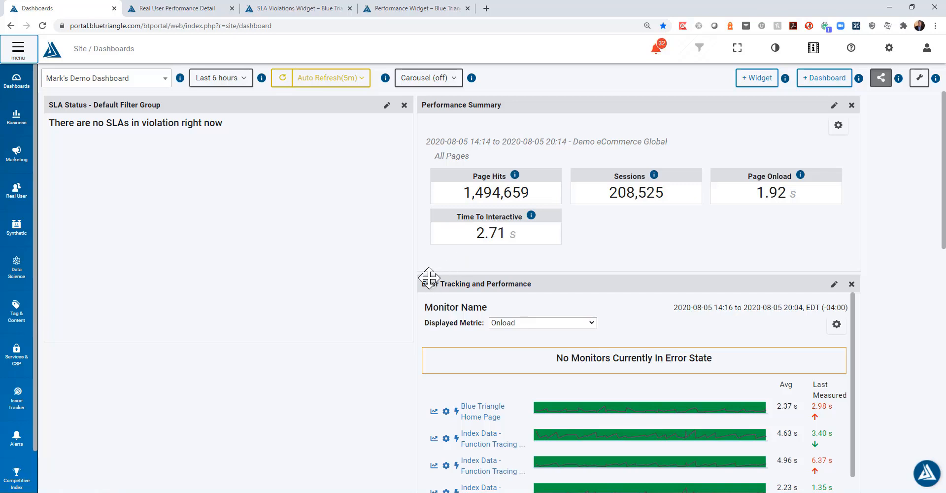
click(309, 492)
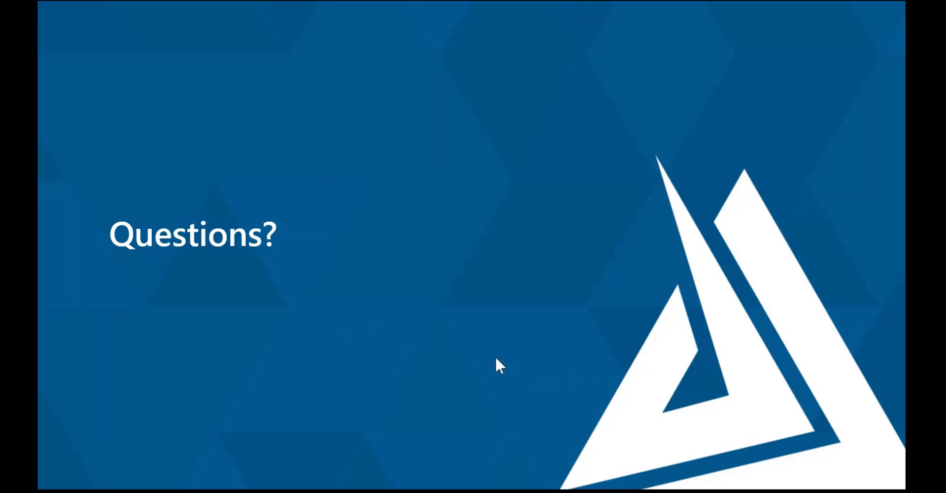
Leave the slide show for the browser, view the Digital Experience Overview page, and return to the Dashboards page
key(Escape)
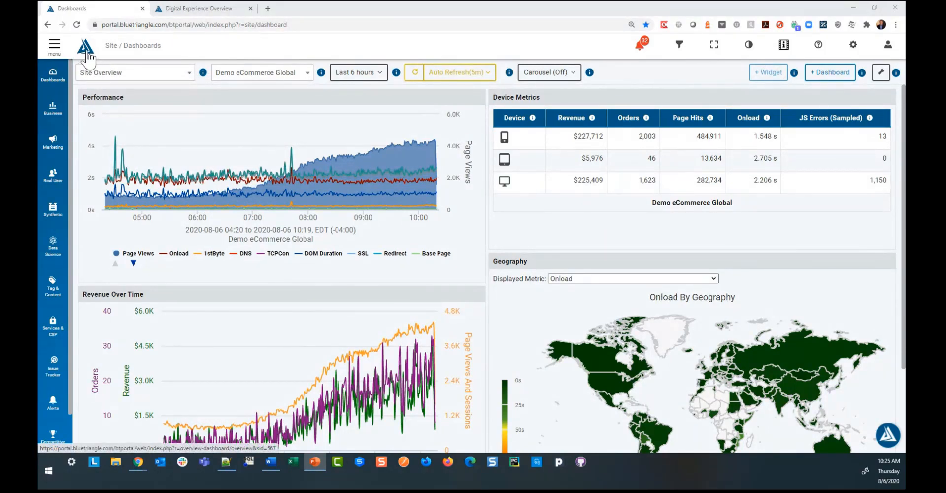
click(200, 12)
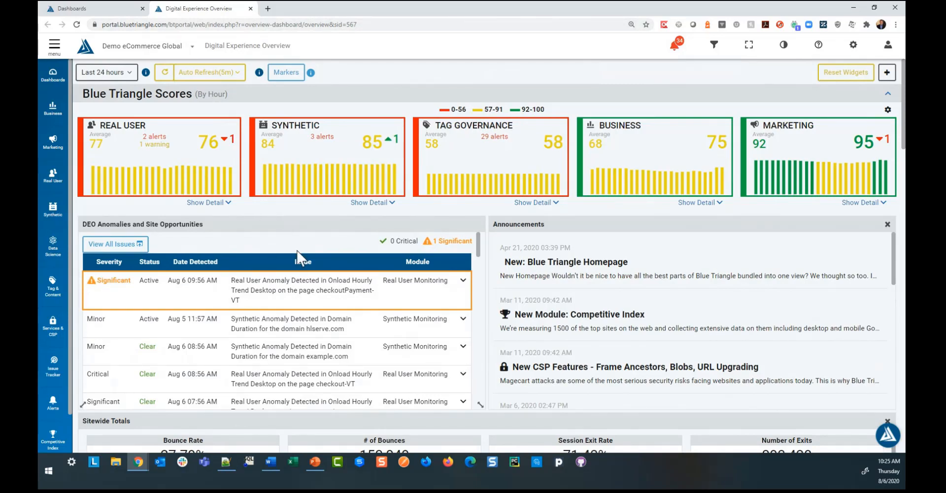
click(78, 7)
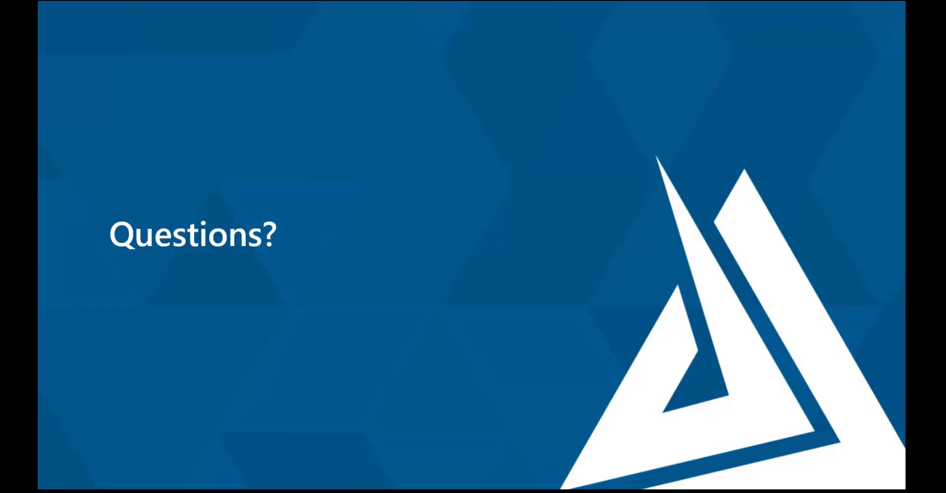